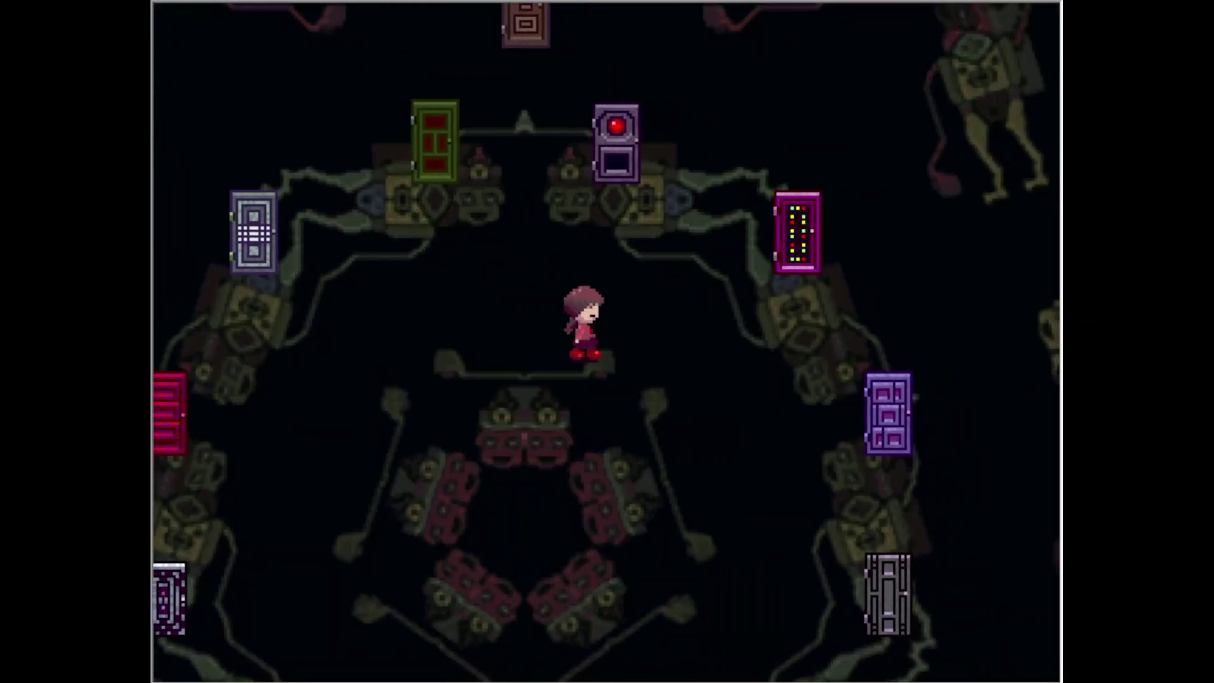
- Start a new game and walk down, right, left and down from the Nexus into the candle world
{"action": "key", "text": "Down"}
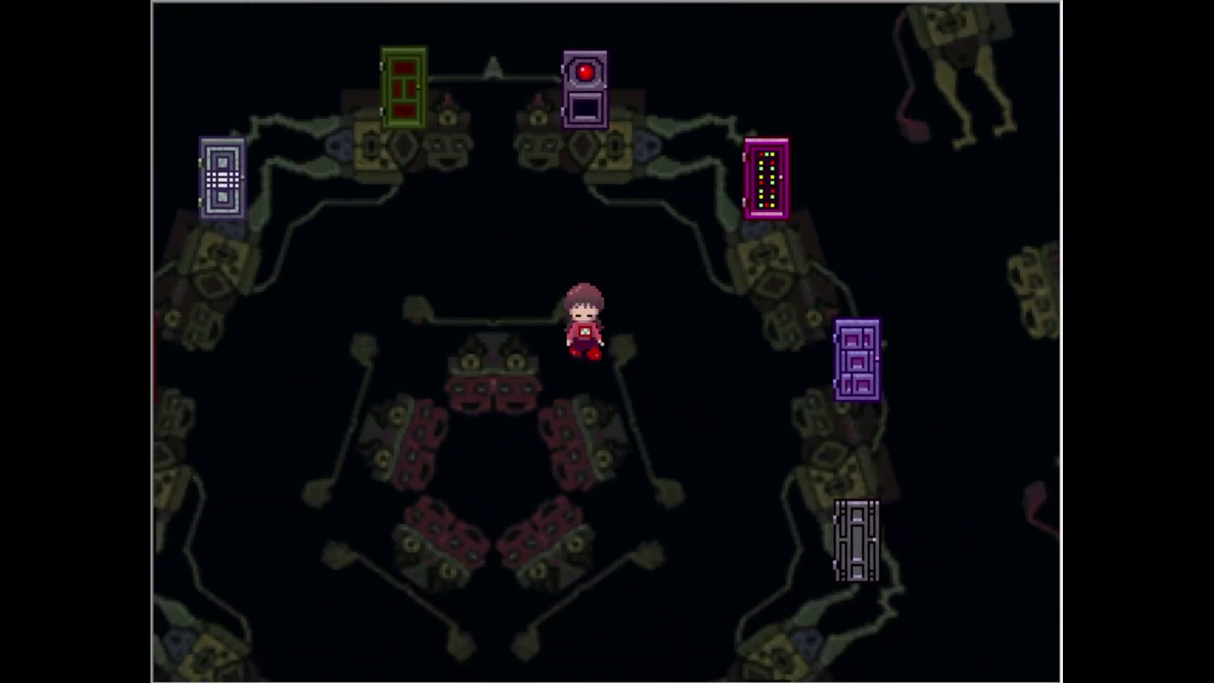
{"action": "key", "text": "Right"}
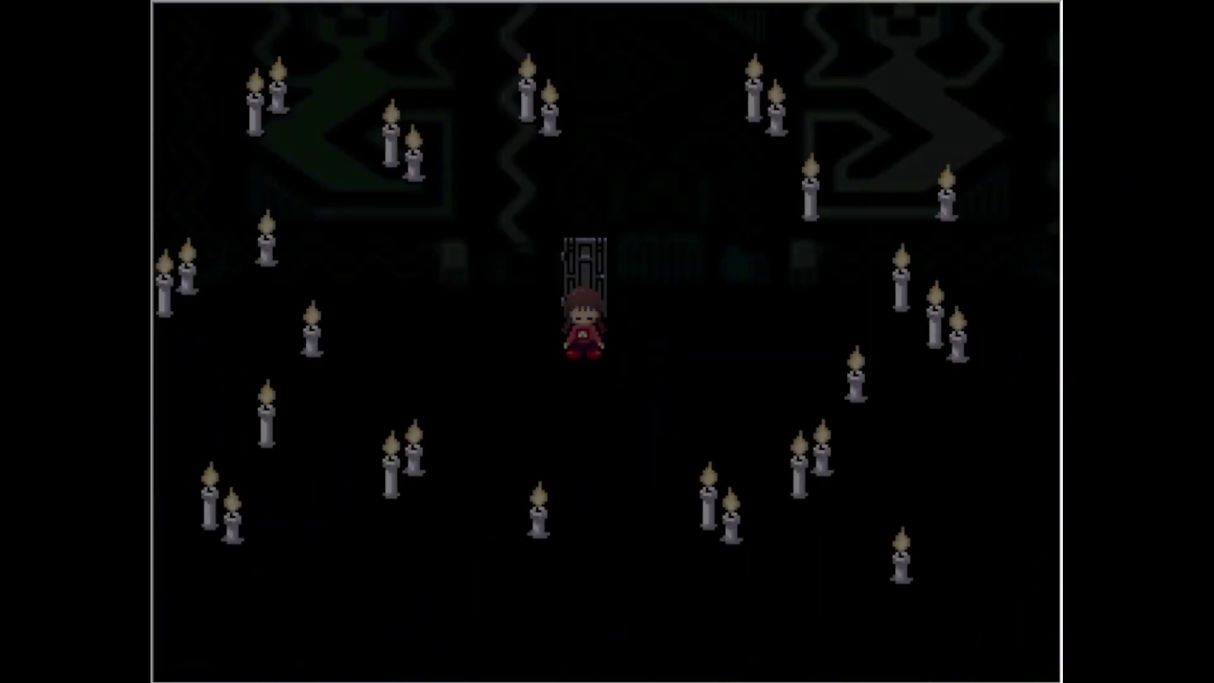
{"action": "key", "text": "Down"}
{"action": "key", "text": "Down"}
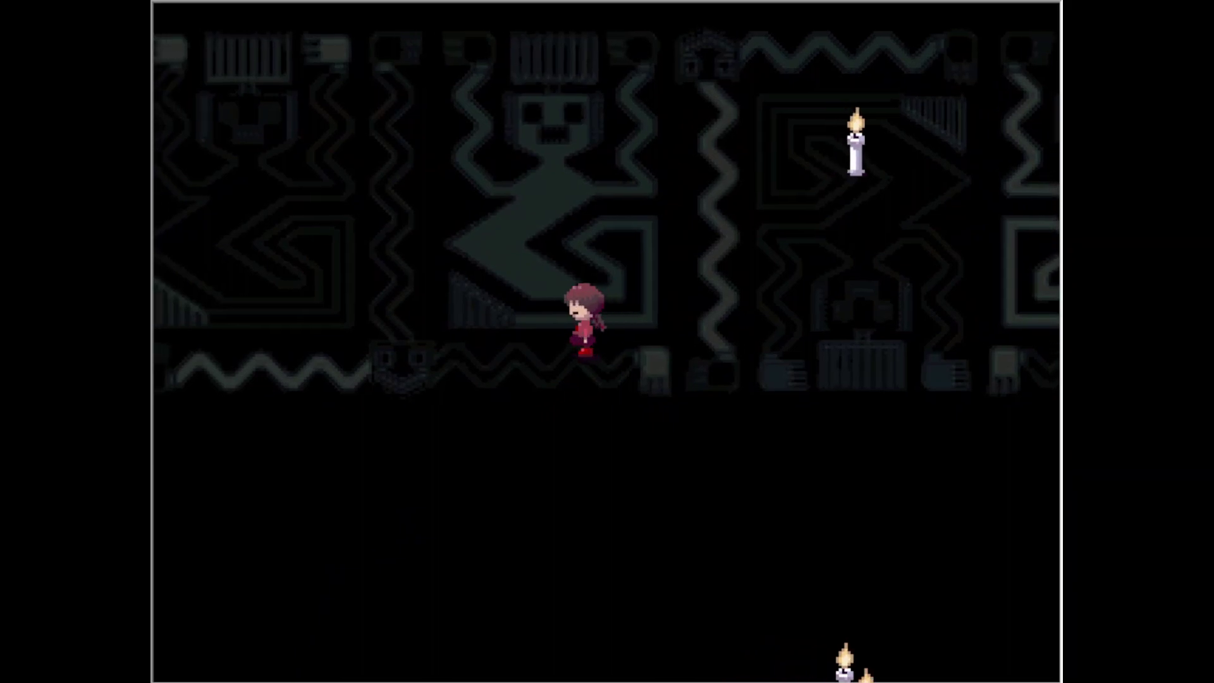
{"action": "key", "text": "Left"}
{"action": "key", "text": "Down"}
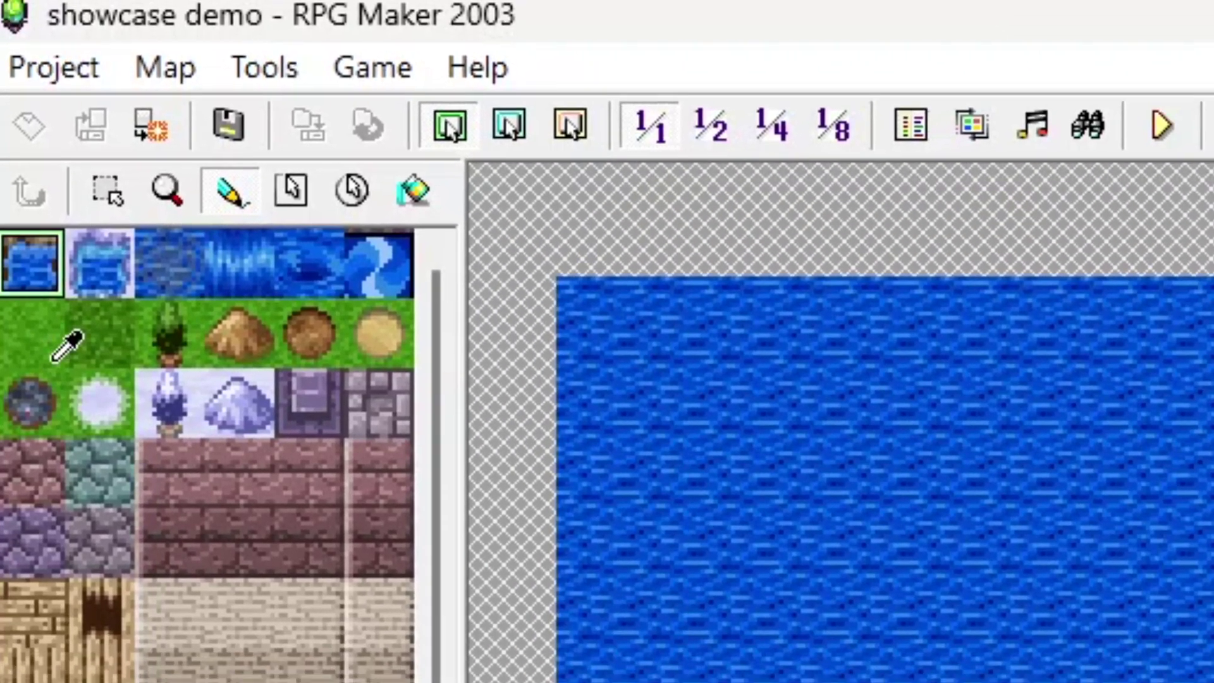
- Paint a square grass island onto the water with the grass tile
{"action": "left_click", "coordinate": [63, 398]}
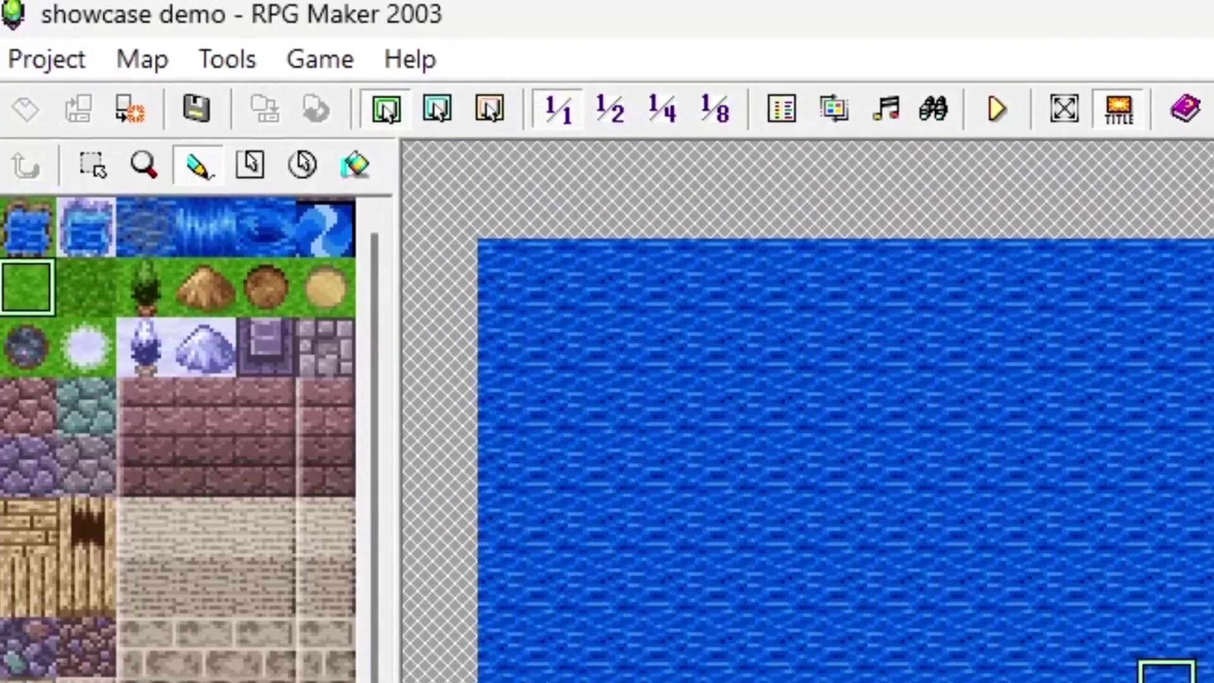
{"action": "mouse_move", "coordinate": [849, 509]}
{"action": "left_mouse_down"}
{"action": "mouse_move", "coordinate": [831, 533]}
{"action": "mouse_move", "coordinate": [907, 618]}
{"action": "mouse_move", "coordinate": [861, 521]}
{"action": "left_mouse_up"}
{"action": "left_click", "coordinate": [897, 575]}
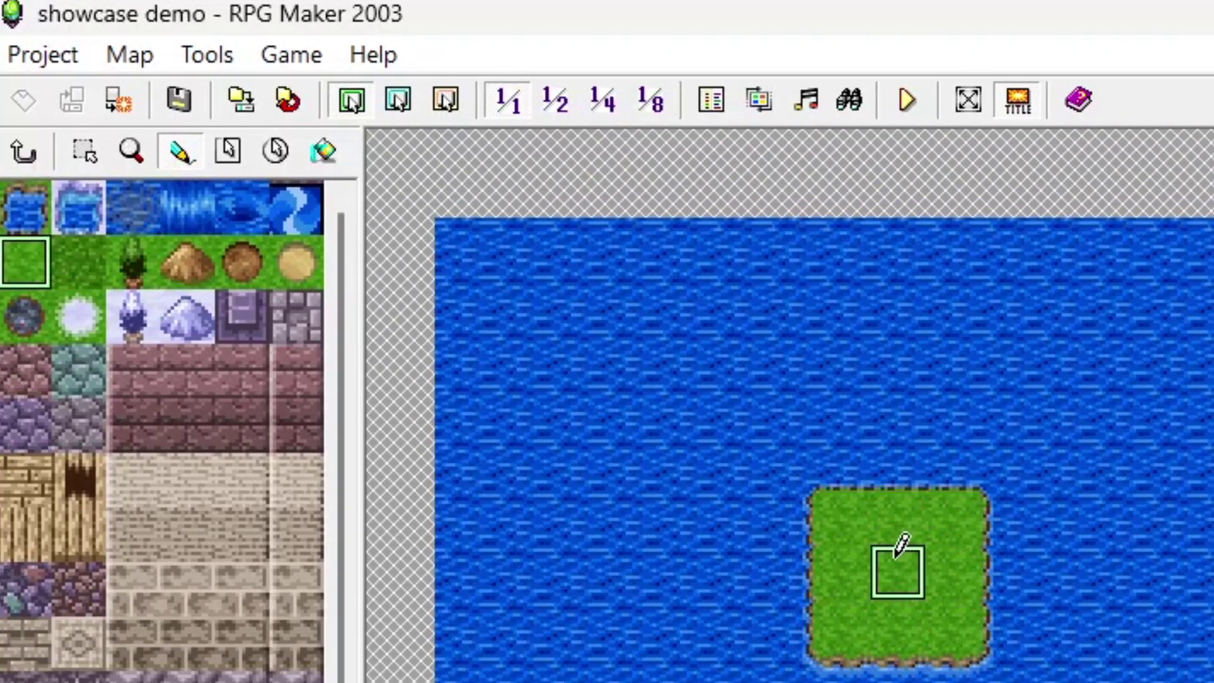
- Pick the cactus tile on the Upper Layer for the island, then switch to the Event Layer
{"action": "left_click", "coordinate": [399, 99]}
{"action": "left_click", "coordinate": [81, 256]}
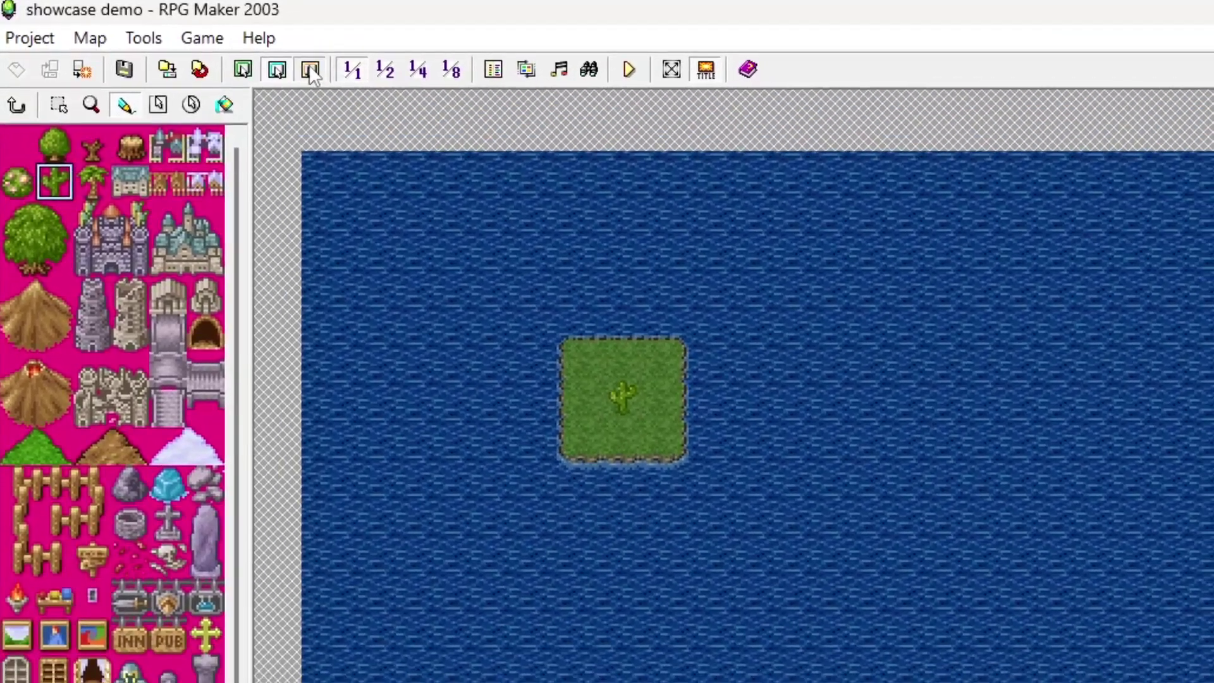
{"action": "left_click", "coordinate": [310, 70]}
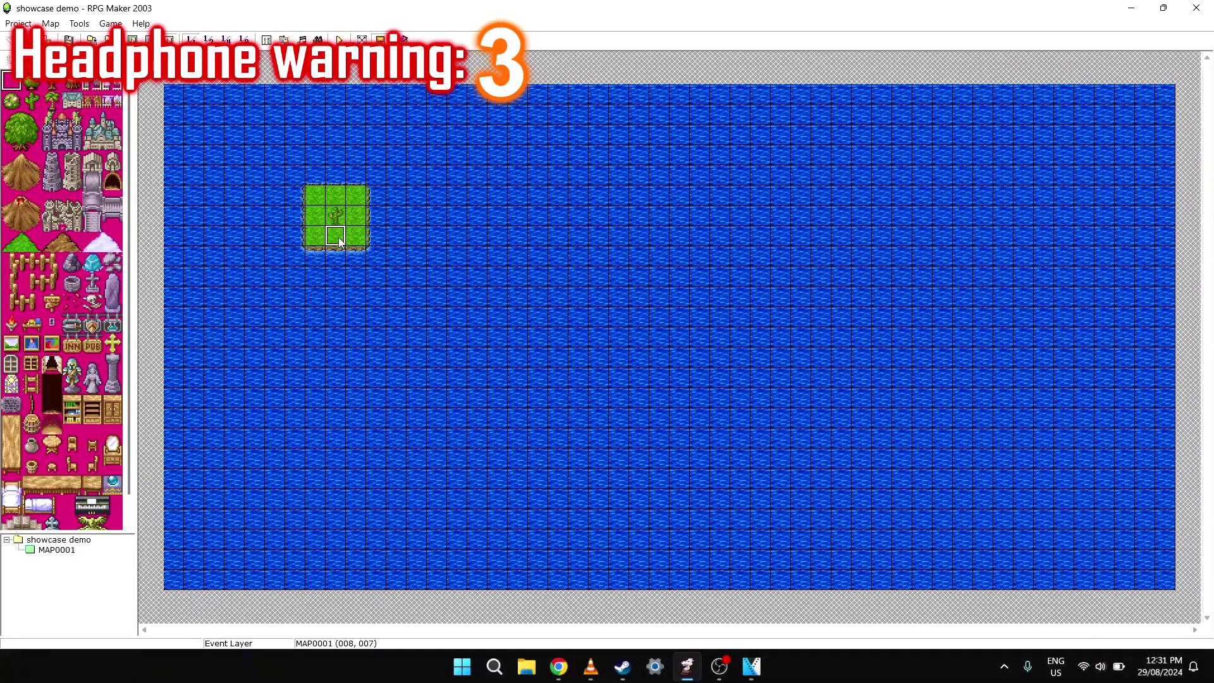
- Create a new event on the island, keeping Stationary movement, Action Button trigger and Below Characters priority
{"action": "double_click", "coordinate": [337, 238]}
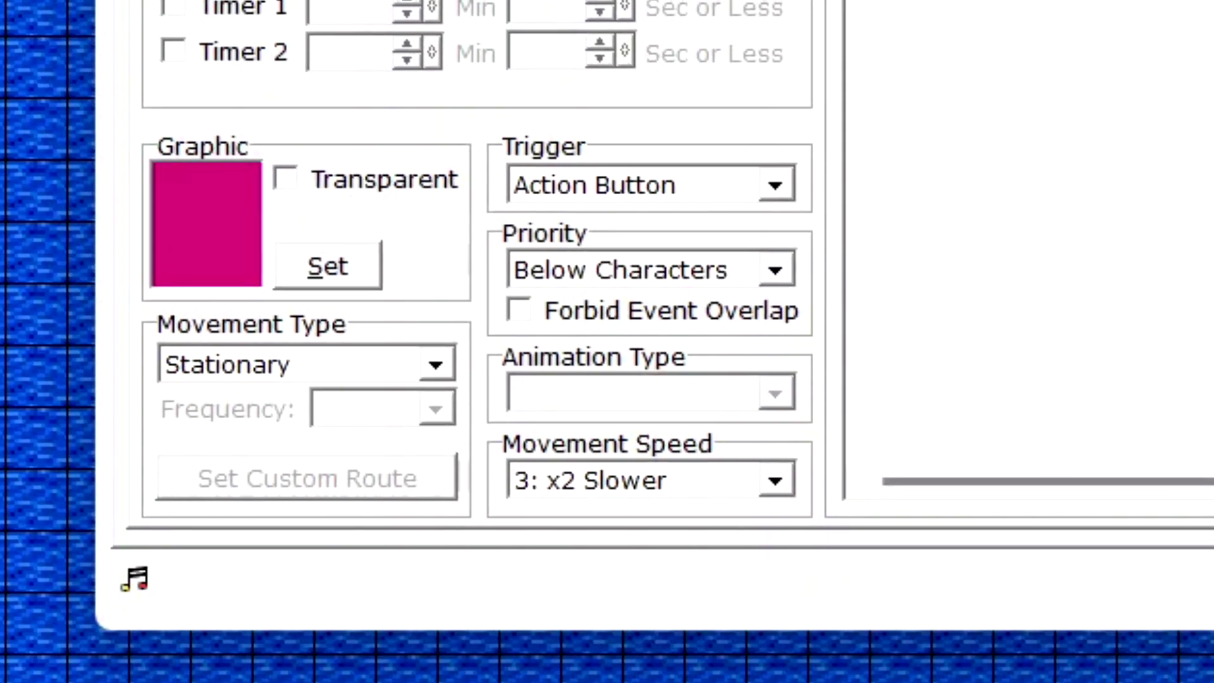
{"action": "left_click", "coordinate": [403, 423]}
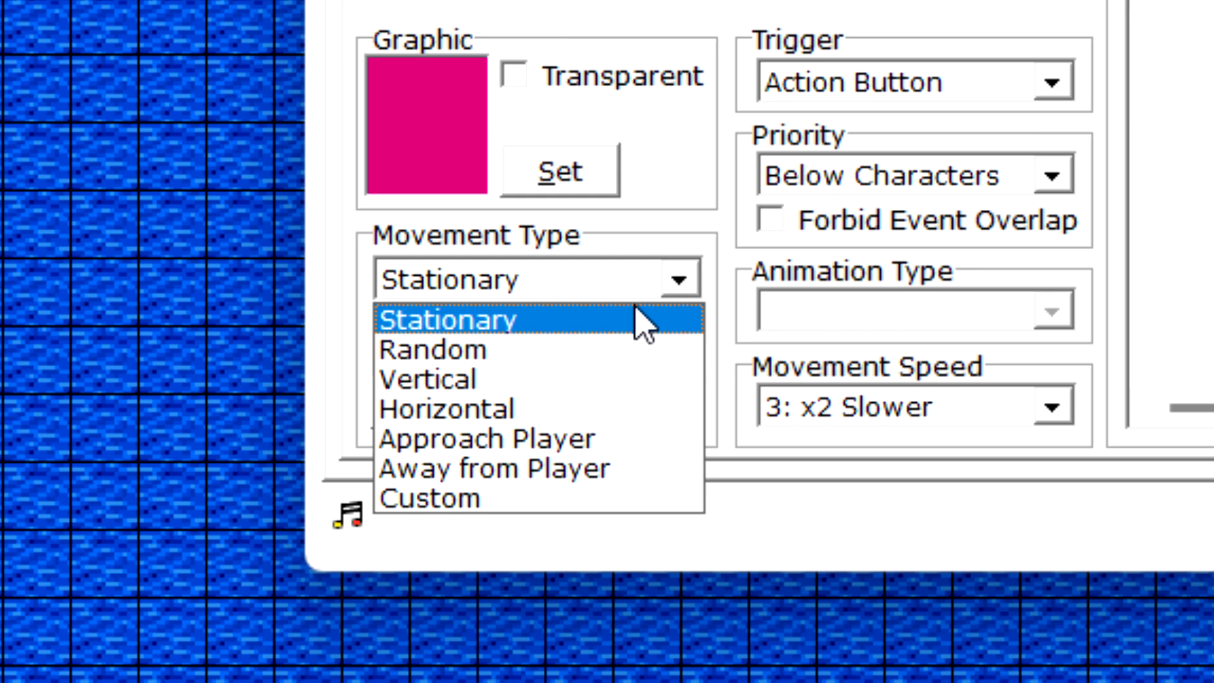
{"action": "left_click", "coordinate": [639, 319]}
{"action": "left_click", "coordinate": [1051, 82]}
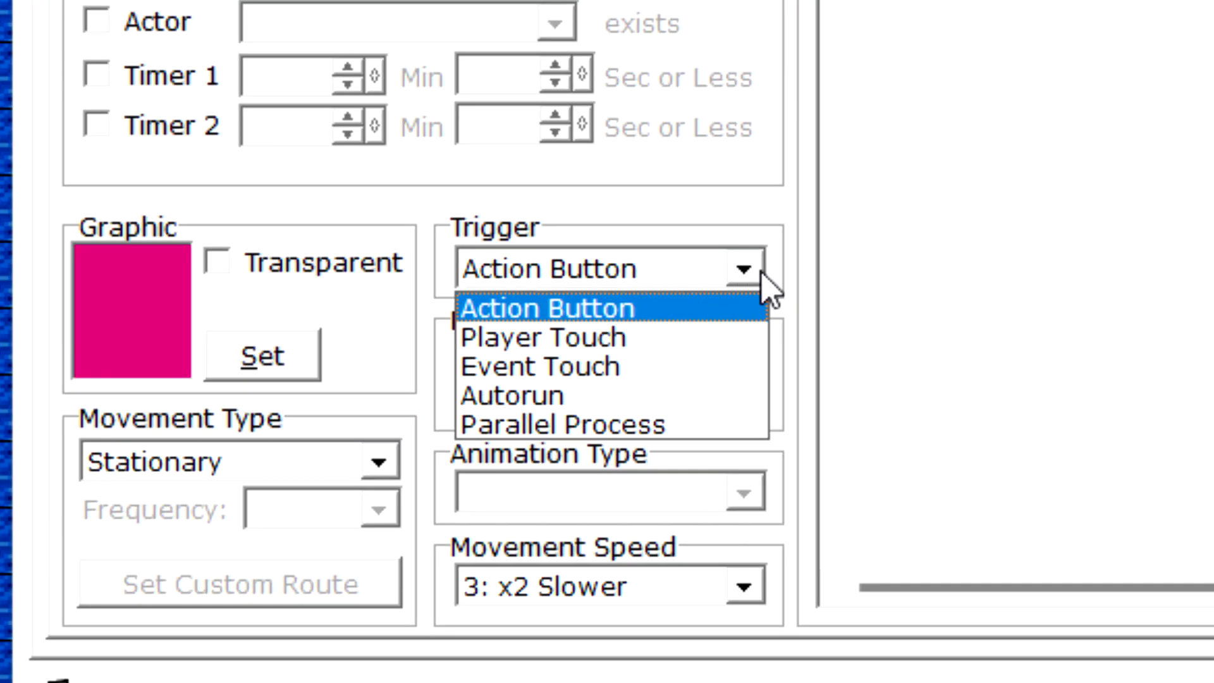
{"action": "left_click", "coordinate": [762, 273]}
{"action": "left_click", "coordinate": [836, 242]}
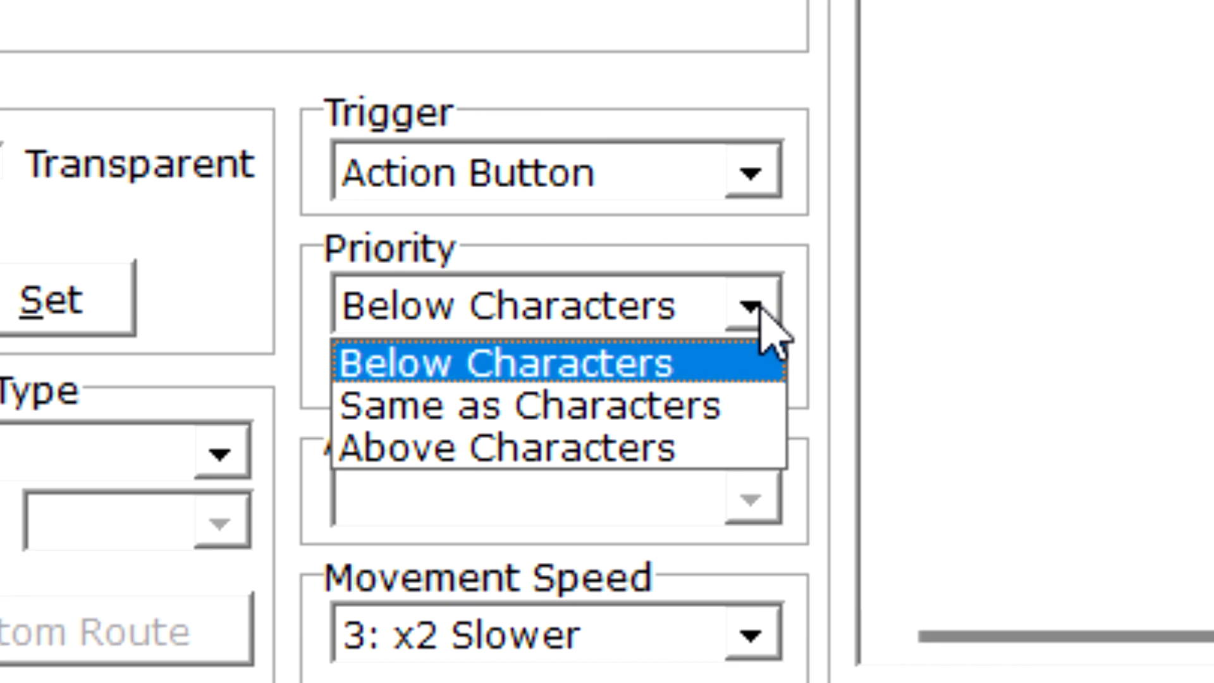
{"action": "left_click", "coordinate": [761, 309]}
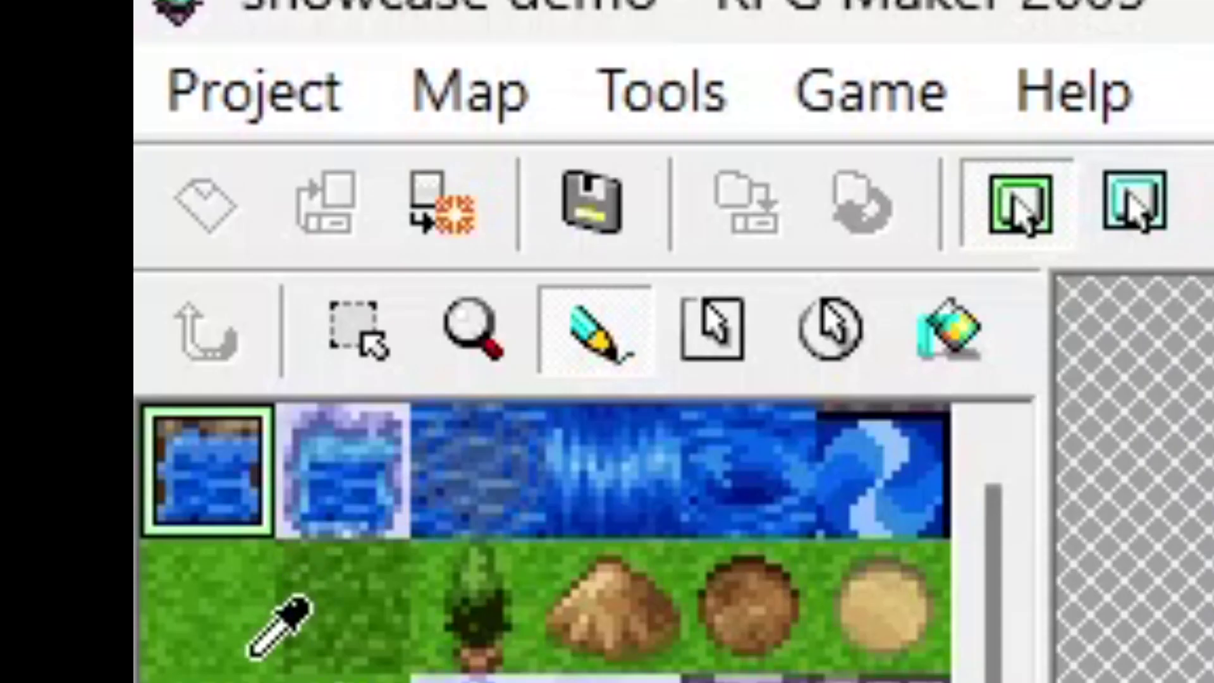
- Paint a grass island on the water and place a cactus in its middle
{"action": "left_click", "coordinate": [253, 651]}
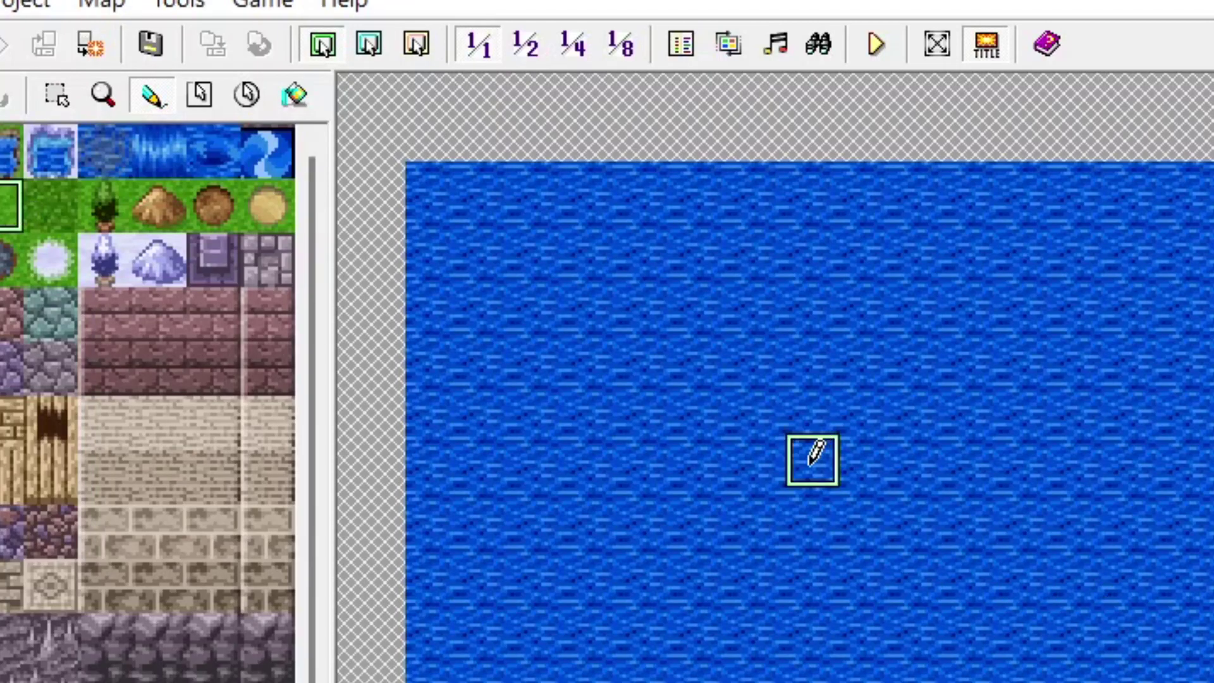
{"action": "mouse_move", "coordinate": [811, 458]}
{"action": "left_mouse_down"}
{"action": "mouse_move", "coordinate": [804, 523]}
{"action": "mouse_move", "coordinate": [931, 503]}
{"action": "mouse_move", "coordinate": [861, 467]}
{"action": "mouse_move", "coordinate": [840, 507]}
{"action": "left_mouse_up"}
{"action": "left_click", "coordinate": [370, 44]}
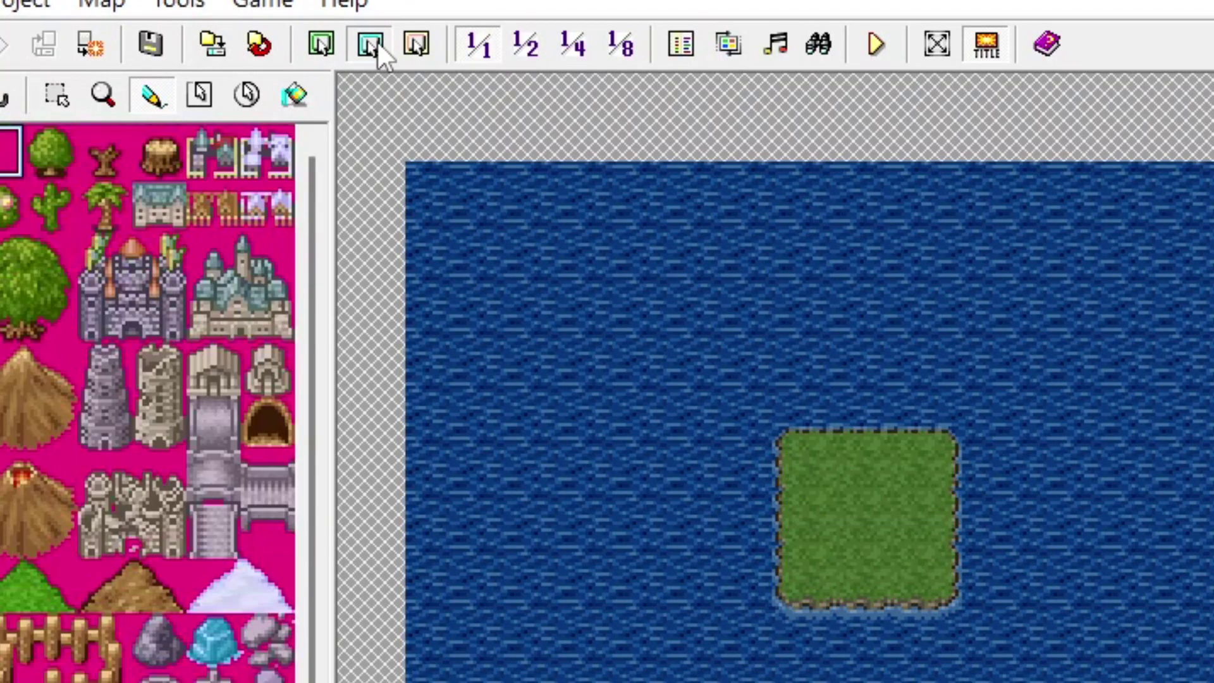
{"action": "left_click", "coordinate": [51, 205]}
{"action": "left_click", "coordinate": [866, 513]}
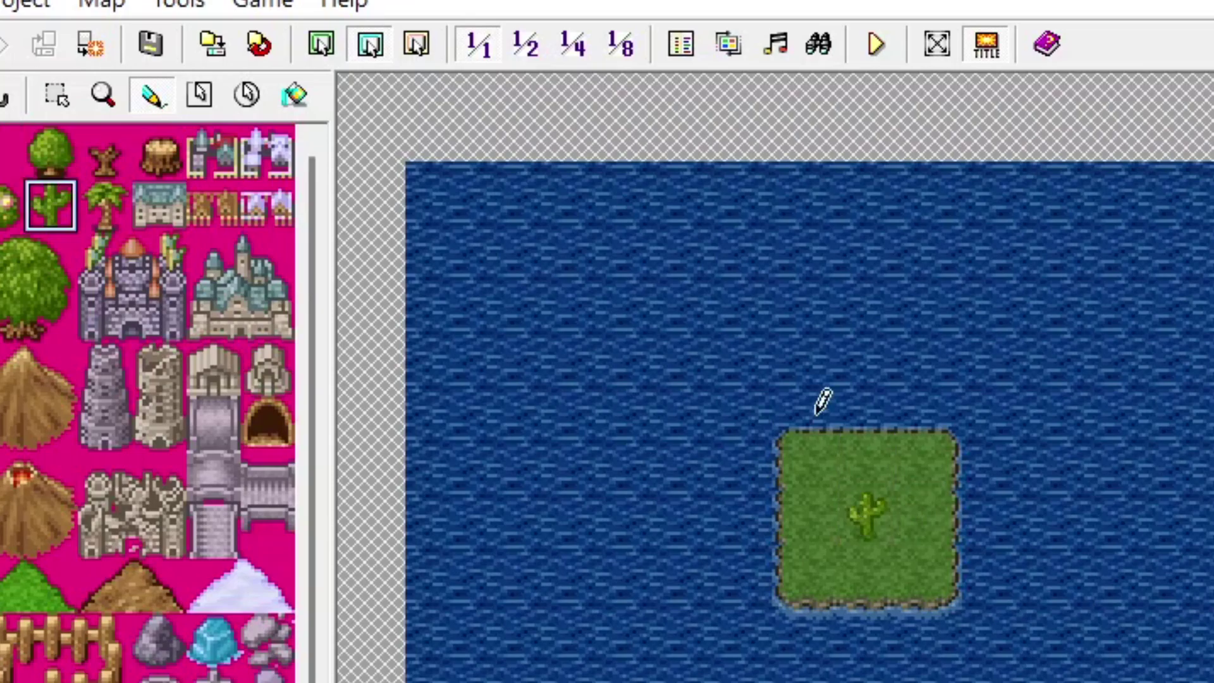
- On the Lower Layer, draw rectangular and rounded grass islands with the Rectangle and Ellipse tools
{"action": "left_click", "coordinate": [320, 45]}
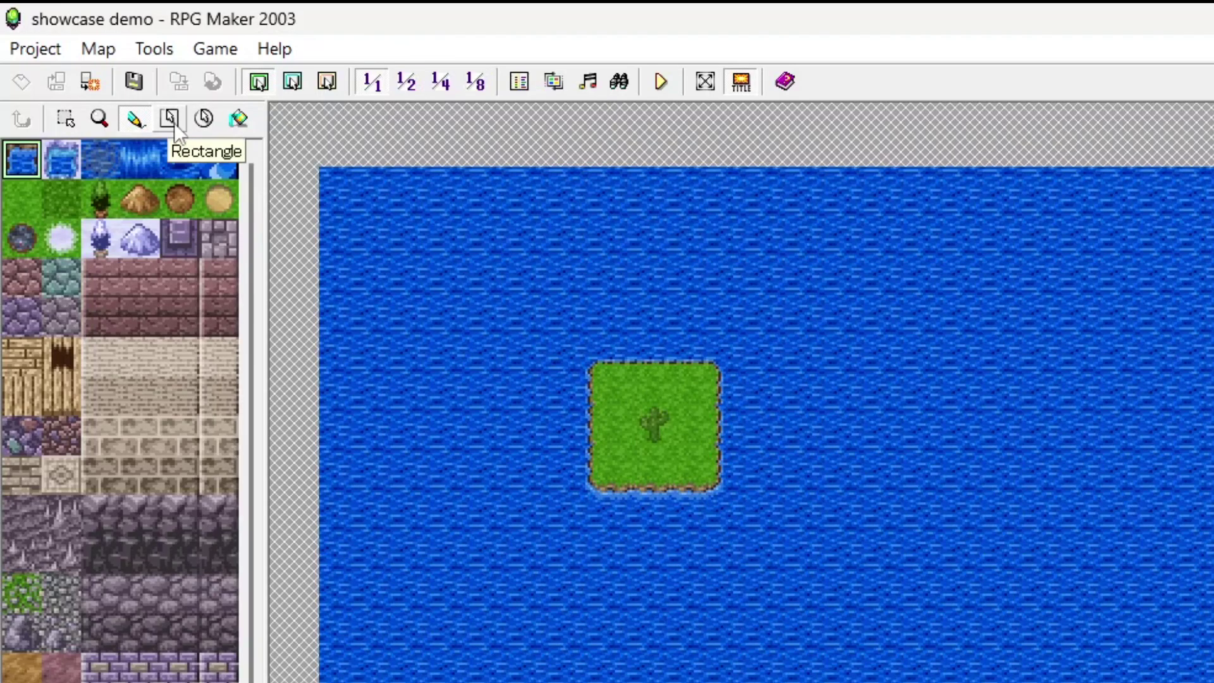
{"action": "left_click", "coordinate": [173, 123]}
{"action": "left_click", "coordinate": [1201, 492]}
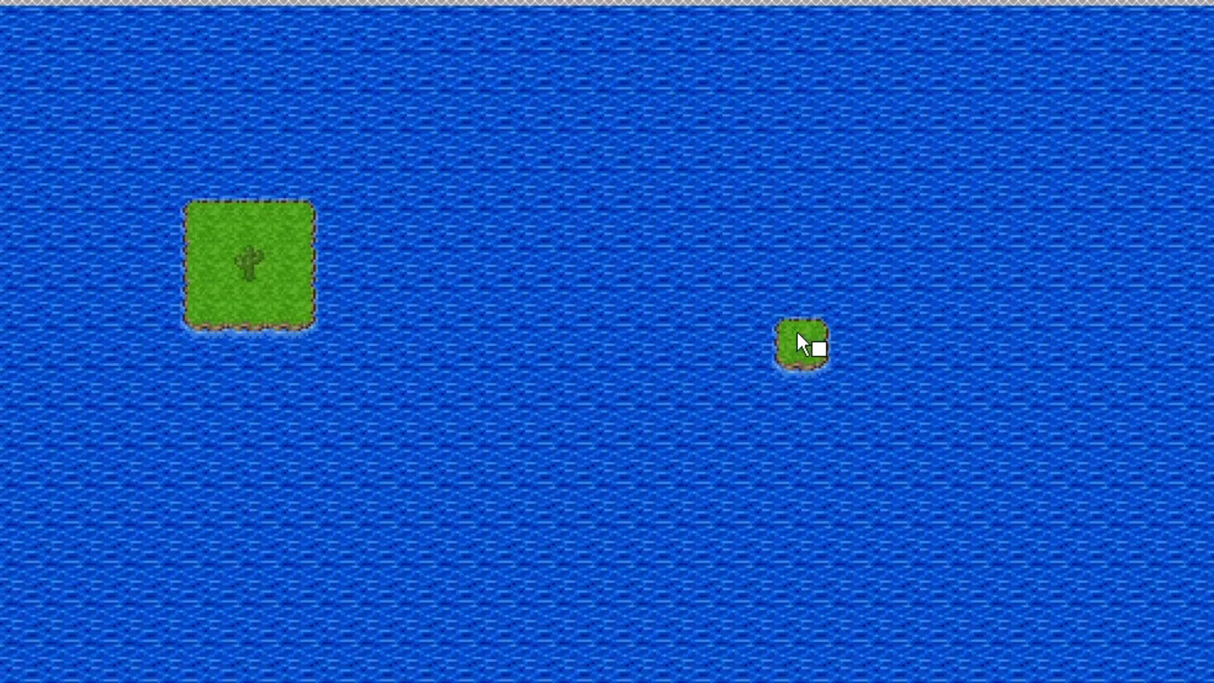
{"action": "left_click_drag", "start_coordinate": [797, 333], "coordinate": [1089, 556]}
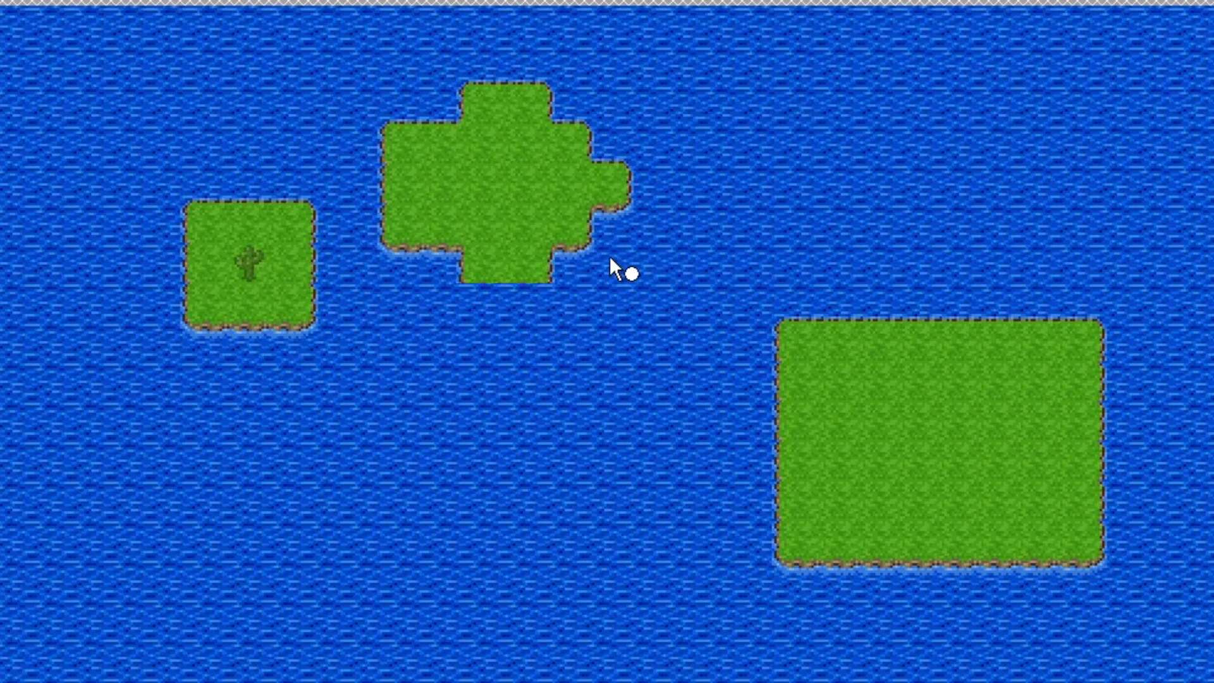
{"action": "left_click_drag", "start_coordinate": [610, 258], "coordinate": [698, 479]}
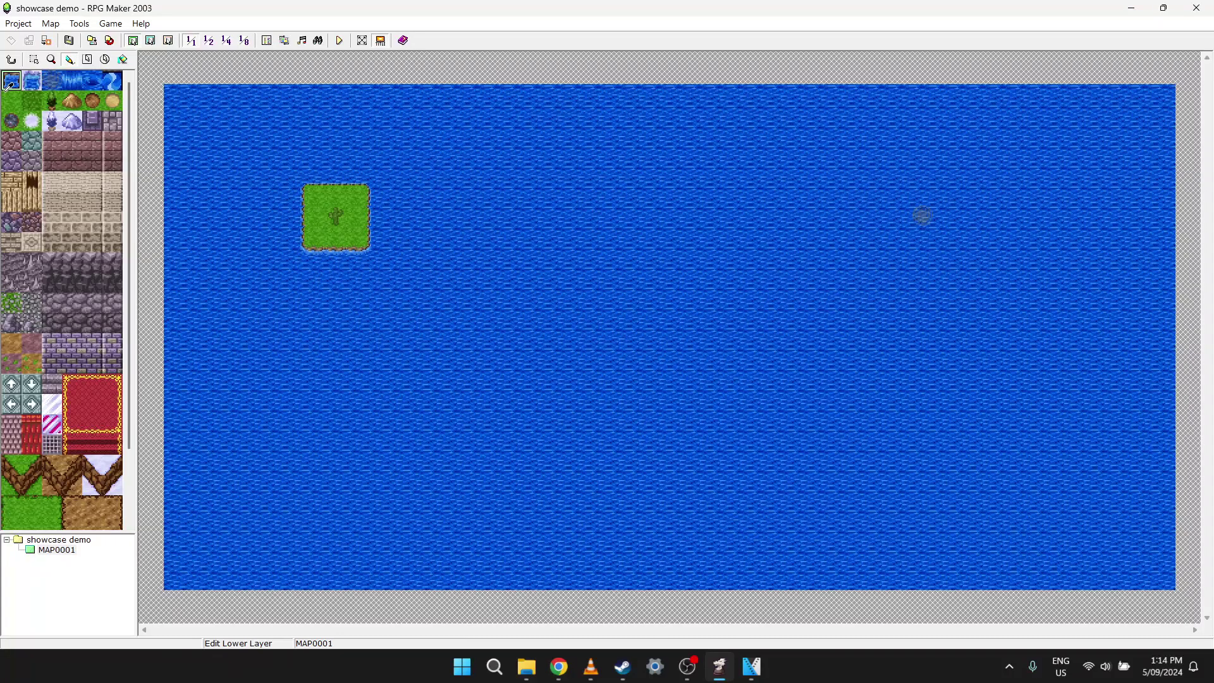
{"action": "mouse_move", "coordinate": [765, 259]}
{"action": "left_mouse_down"}
{"action": "mouse_move", "coordinate": [623, 342]}
{"action": "mouse_move", "coordinate": [544, 288]}
{"action": "mouse_move", "coordinate": [746, 290]}
{"action": "mouse_move", "coordinate": [740, 411]}
{"action": "mouse_move", "coordinate": [234, 436]}
{"action": "mouse_move", "coordinate": [872, 266]}
{"action": "mouse_move", "coordinate": [861, 211]}
{"action": "left_mouse_up"}
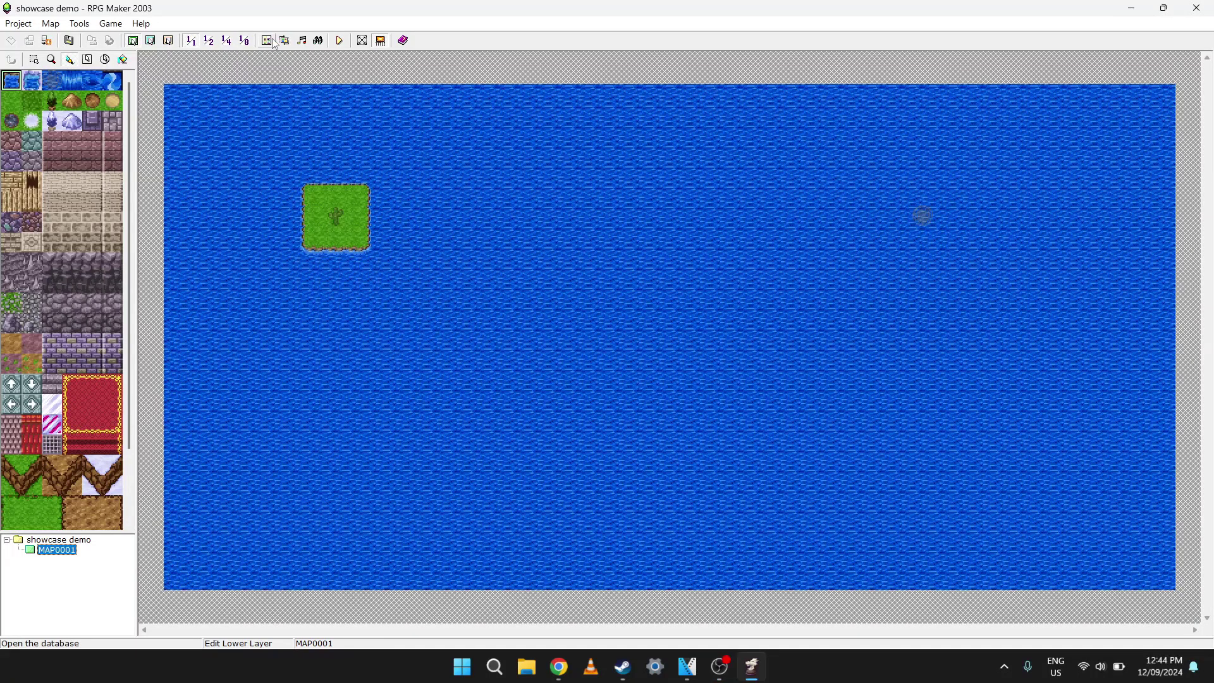
- In the Resource Manager, step from Battle through Battle2, character sets and tilesets down to Picture
{"action": "left_click", "coordinate": [284, 40]}
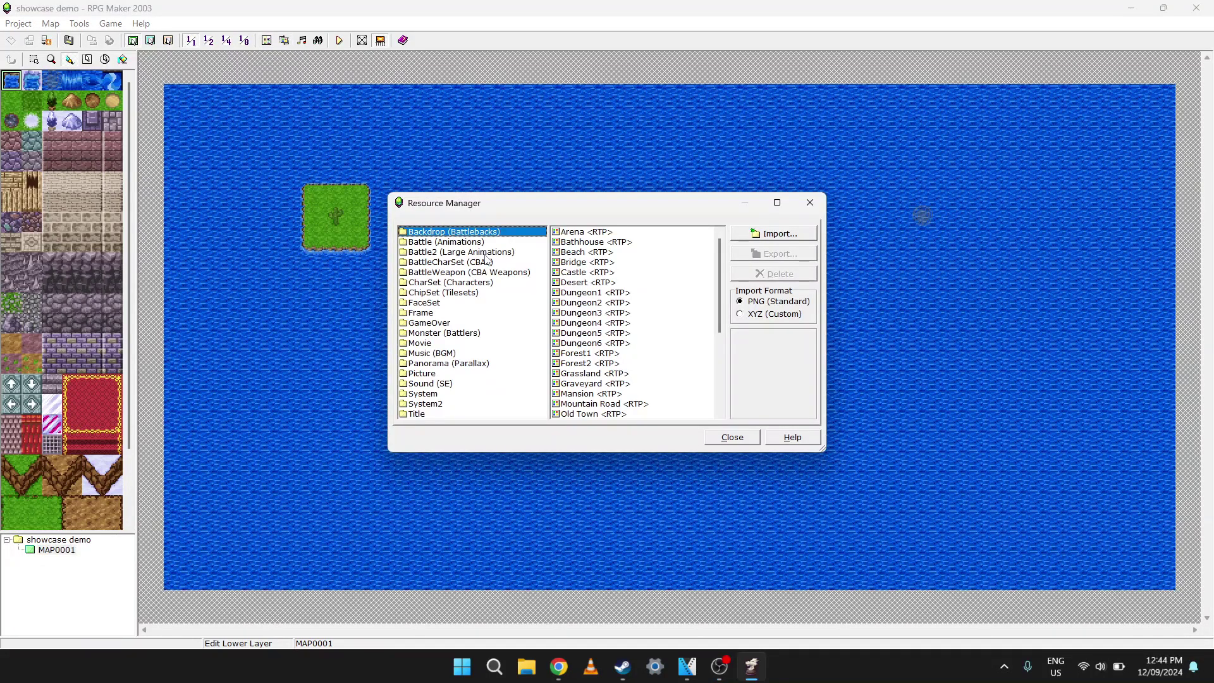
{"action": "left_click", "coordinate": [482, 243]}
{"action": "key", "text": "Down"}
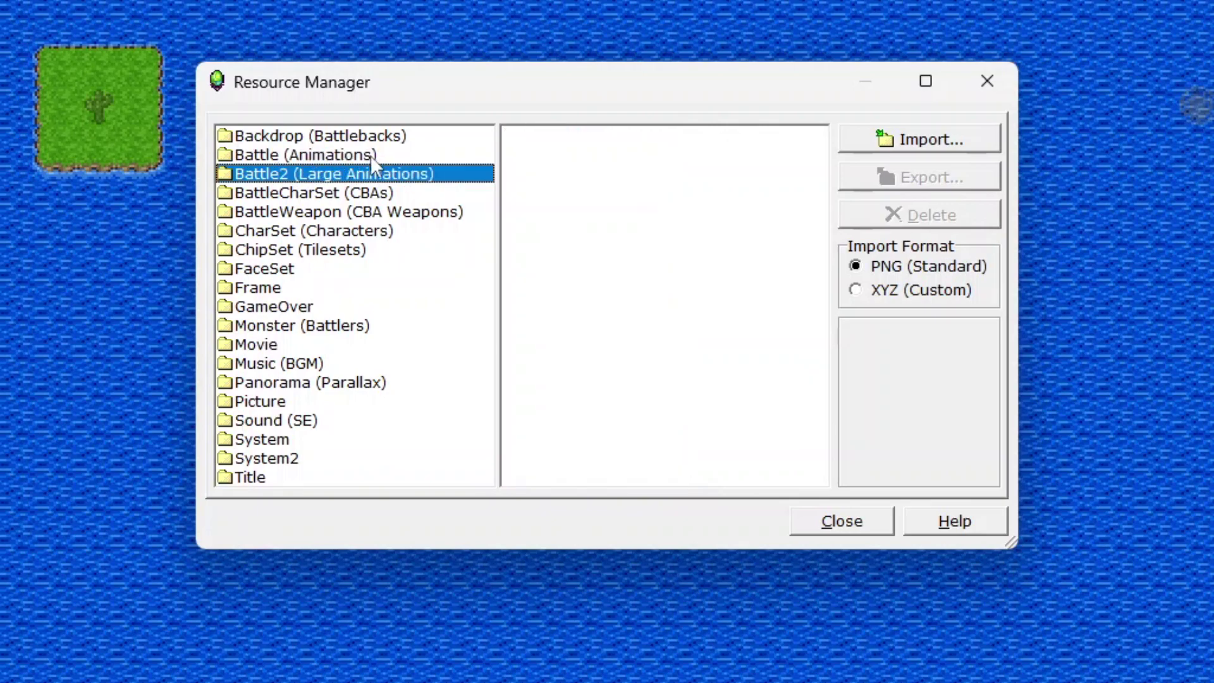
{"action": "key", "text": "Down"}
{"action": "key", "text": "Down"}
{"action": "key", "text": "Down"}
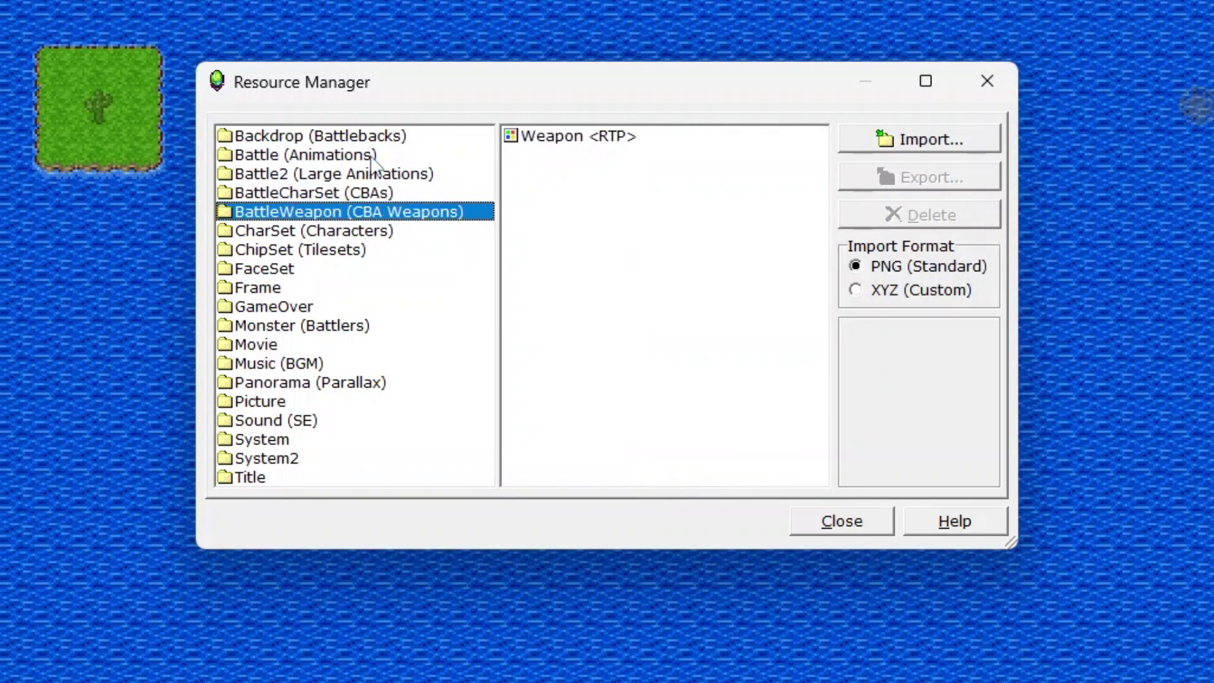
{"action": "key", "text": "Down"}
{"action": "key", "text": "Down"}
{"action": "key", "text": "Down"}
{"action": "key", "text": "Down"}
{"action": "key", "text": "Down"}
{"action": "key", "text": "Down"}
{"action": "key", "text": "Down"}
{"action": "key", "text": "Down"}
{"action": "key", "text": "Down"}
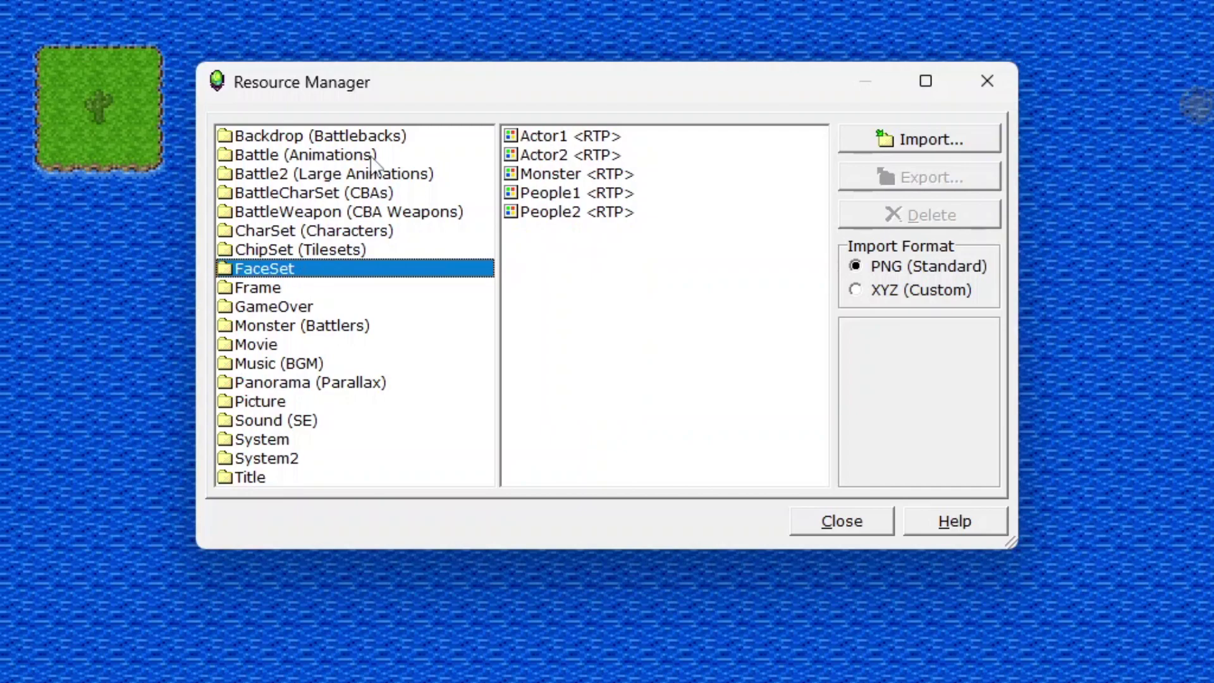
{"action": "key", "text": "Down"}
{"action": "key", "text": "Down"}
{"action": "key", "text": "Down"}
{"action": "key", "text": "Down"}
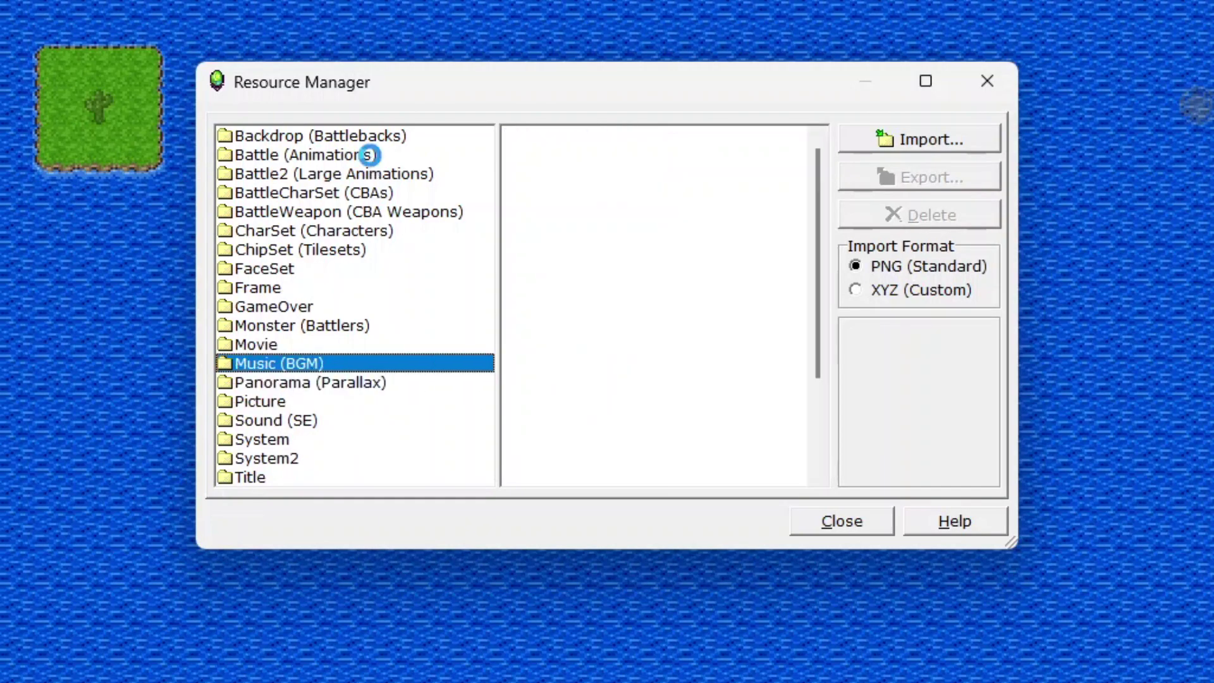
- Move back up to the Movie folder in the Resource Manager
{"action": "key", "text": "Up"}
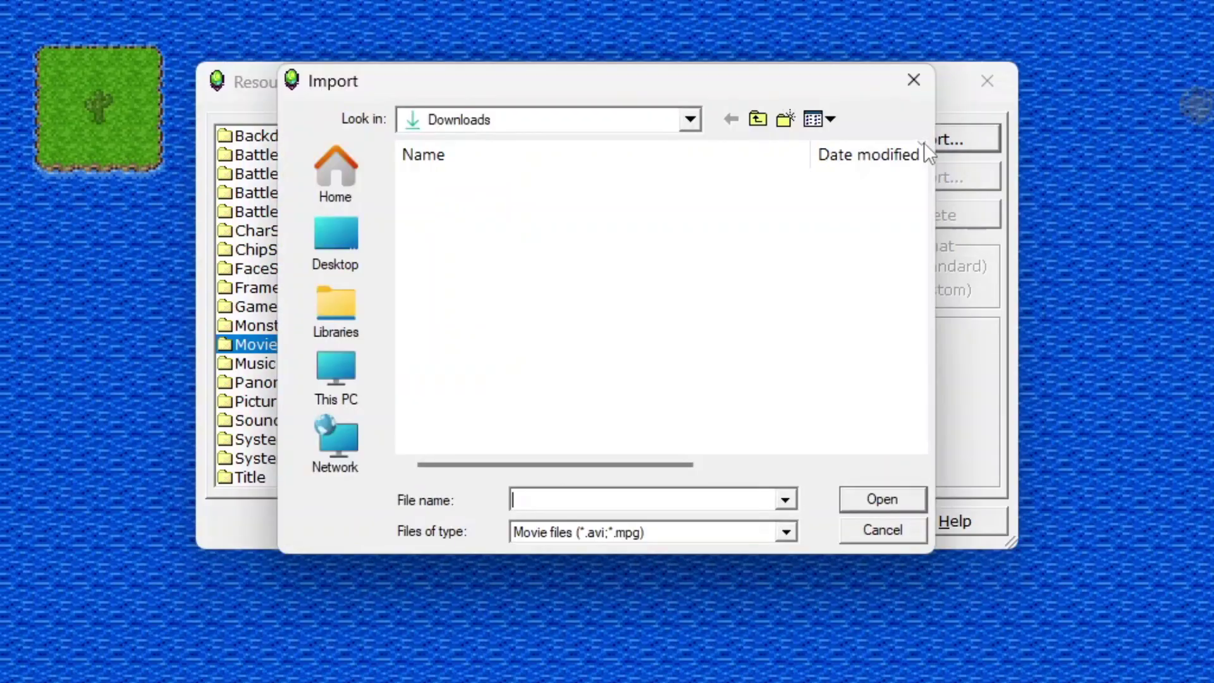
- Import the corn video into Movie resources and select the new corn.mp4 entry
{"action": "left_click", "coordinate": [573, 218]}
{"action": "double_click", "coordinate": [573, 217]}
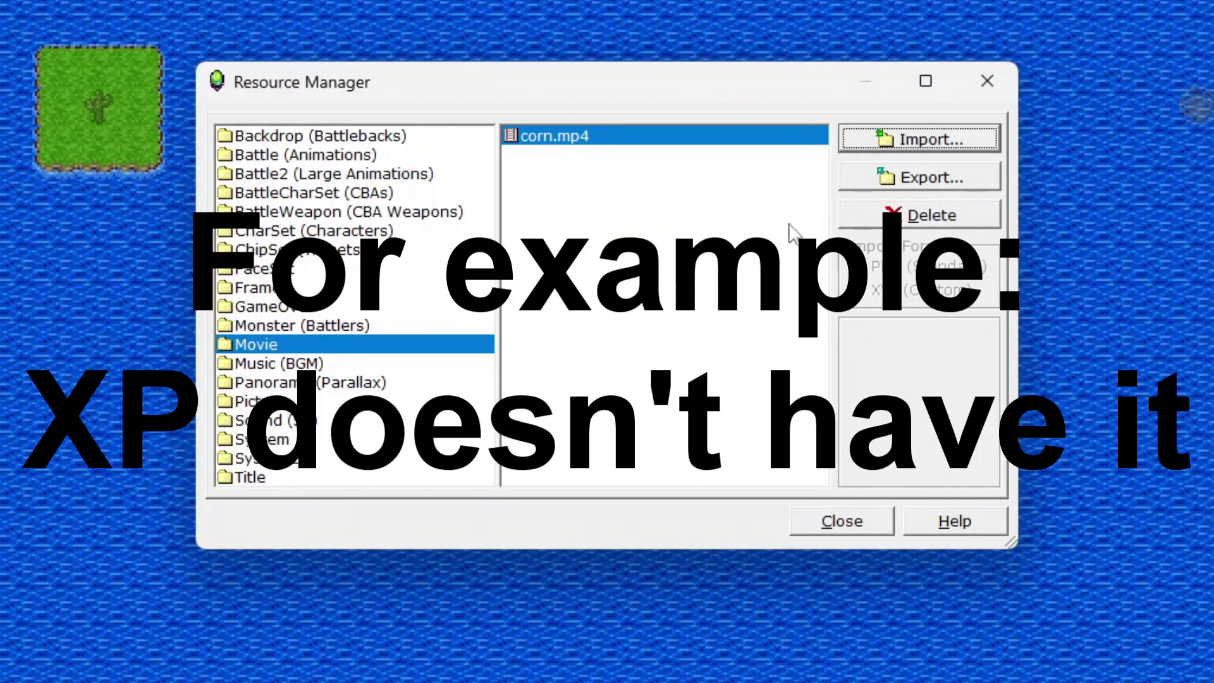
{"action": "left_click", "coordinate": [664, 140]}
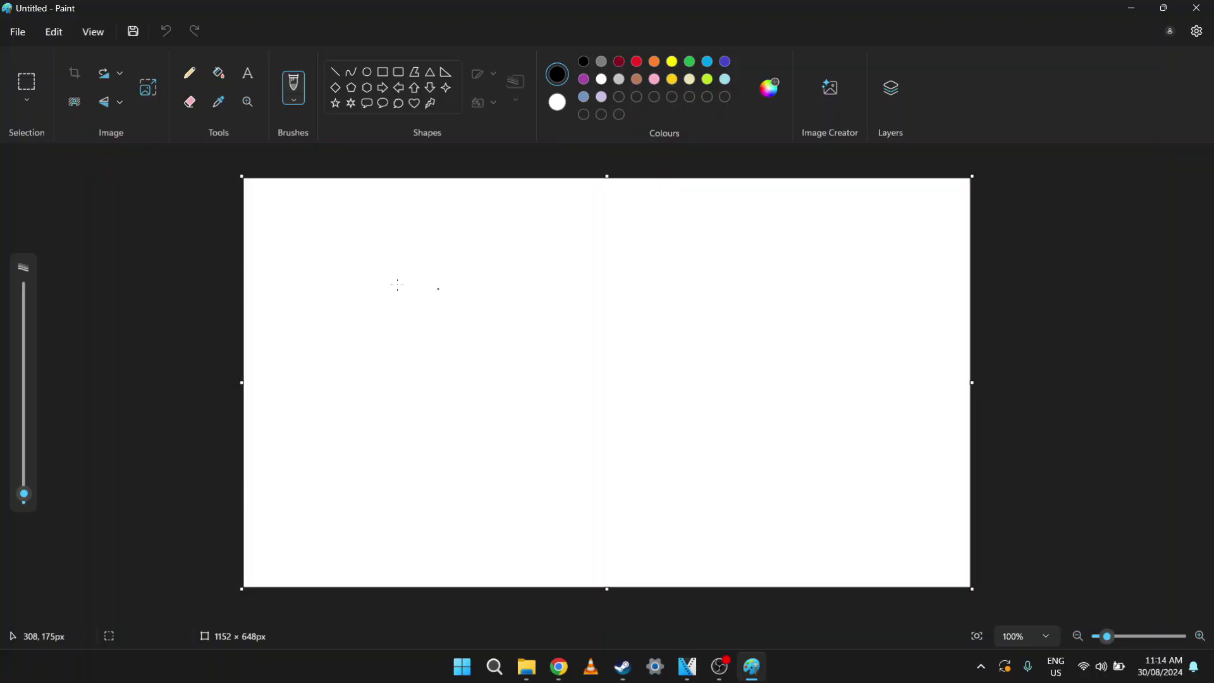
- Draw a freehand black line across the canvas and switch the colour to red
{"action": "mouse_move", "coordinate": [337, 255]}
{"action": "left_mouse_down"}
{"action": "mouse_move", "coordinate": [409, 256]}
{"action": "mouse_move", "coordinate": [420, 329]}
{"action": "mouse_move", "coordinate": [677, 266]}
{"action": "mouse_move", "coordinate": [658, 265]}
{"action": "mouse_move", "coordinate": [682, 414]}
{"action": "mouse_move", "coordinate": [623, 489]}
{"action": "mouse_move", "coordinate": [442, 354]}
{"action": "mouse_move", "coordinate": [385, 343]}
{"action": "mouse_move", "coordinate": [581, 348]}
{"action": "mouse_move", "coordinate": [580, 323]}
{"action": "mouse_move", "coordinate": [548, 362]}
{"action": "mouse_move", "coordinate": [597, 281]}
{"action": "mouse_move", "coordinate": [708, 344]}
{"action": "mouse_move", "coordinate": [596, 567]}
{"action": "left_mouse_up"}
{"action": "left_click", "coordinate": [637, 62]}
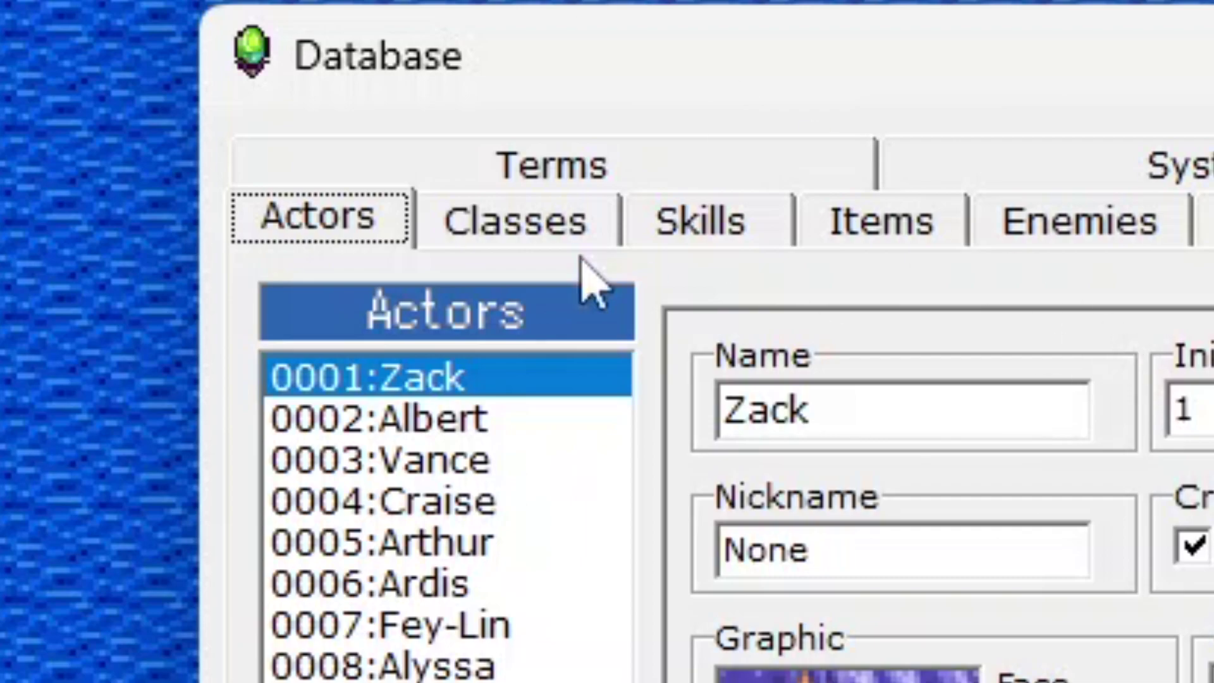
- Browse the Database's Classes, Terms and Skills pages
{"action": "left_click", "coordinate": [421, 226]}
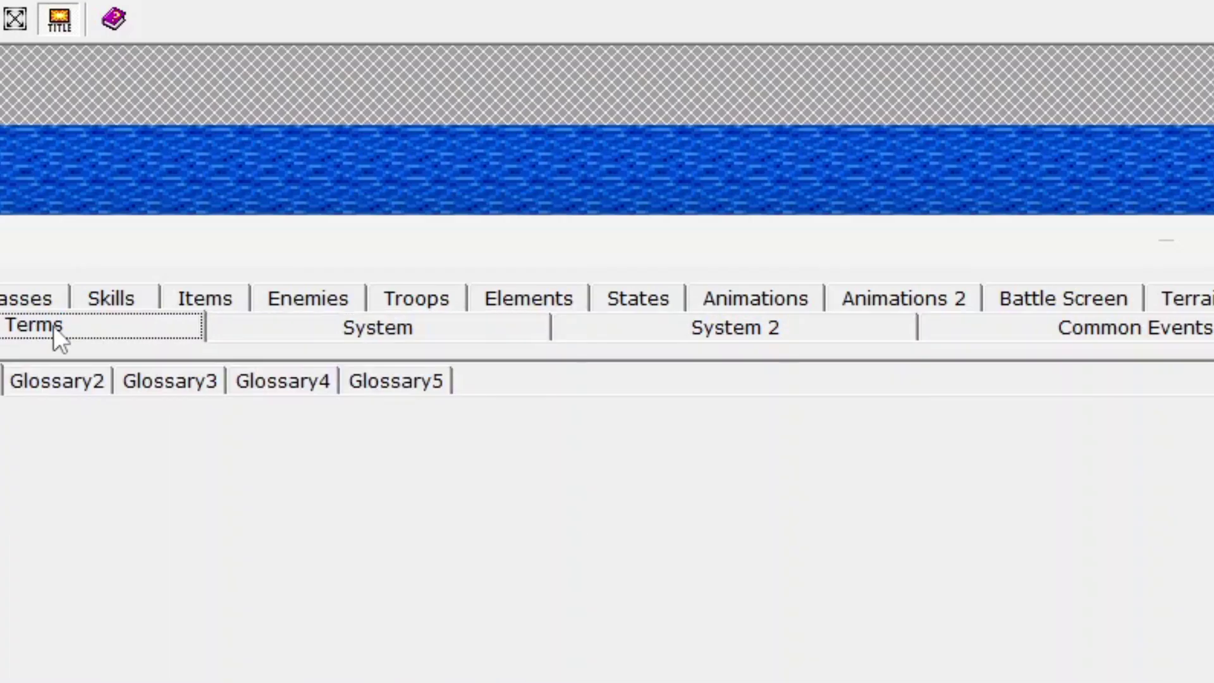
{"action": "left_click", "coordinate": [38, 382]}
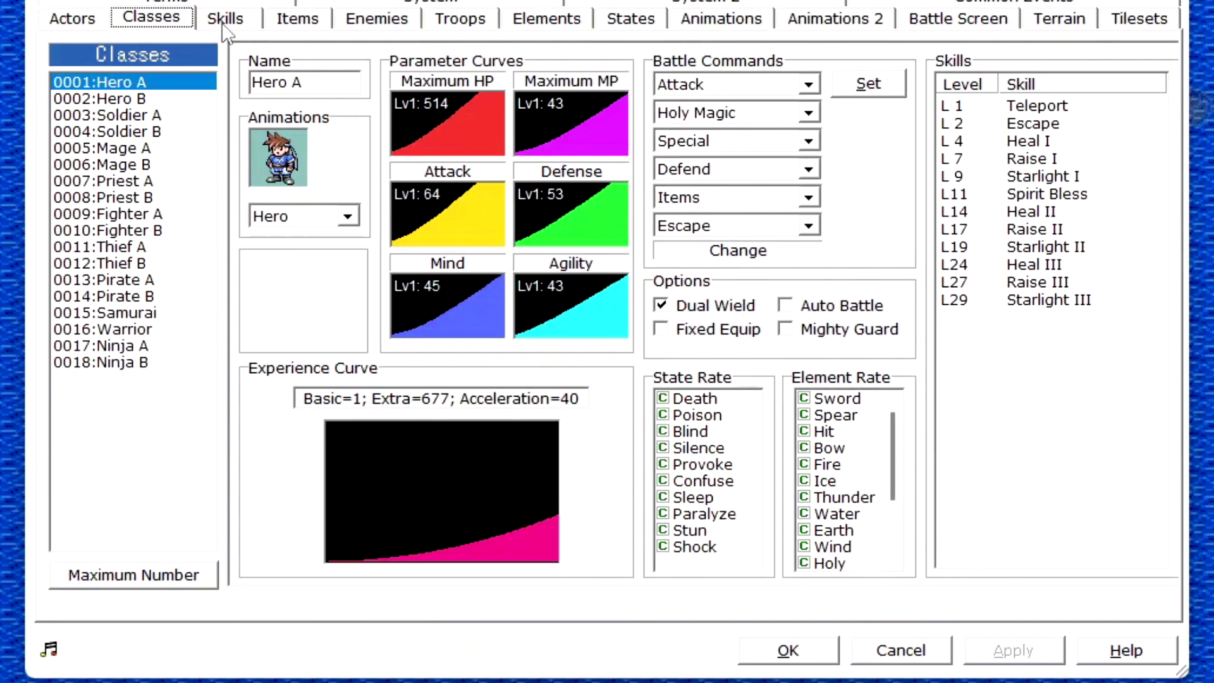
{"action": "left_click", "coordinate": [224, 24]}
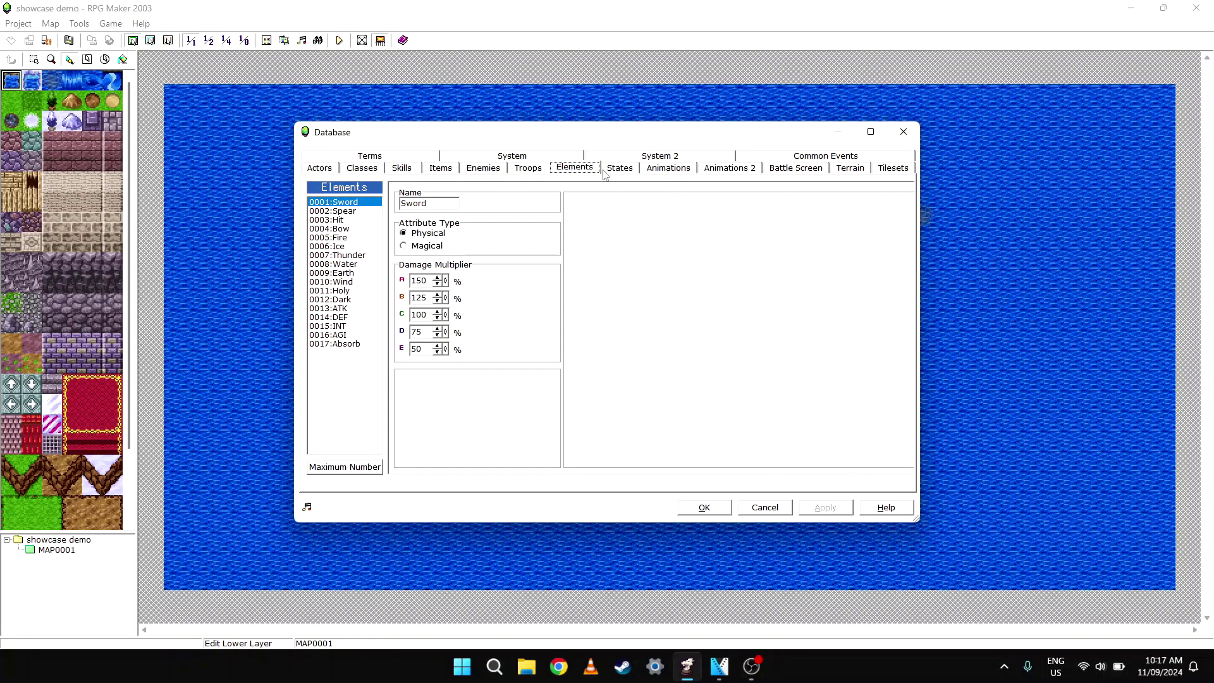
- Browse the Database's States, Animations 2, Terrain and Tilesets pages
{"action": "left_click", "coordinate": [618, 169]}
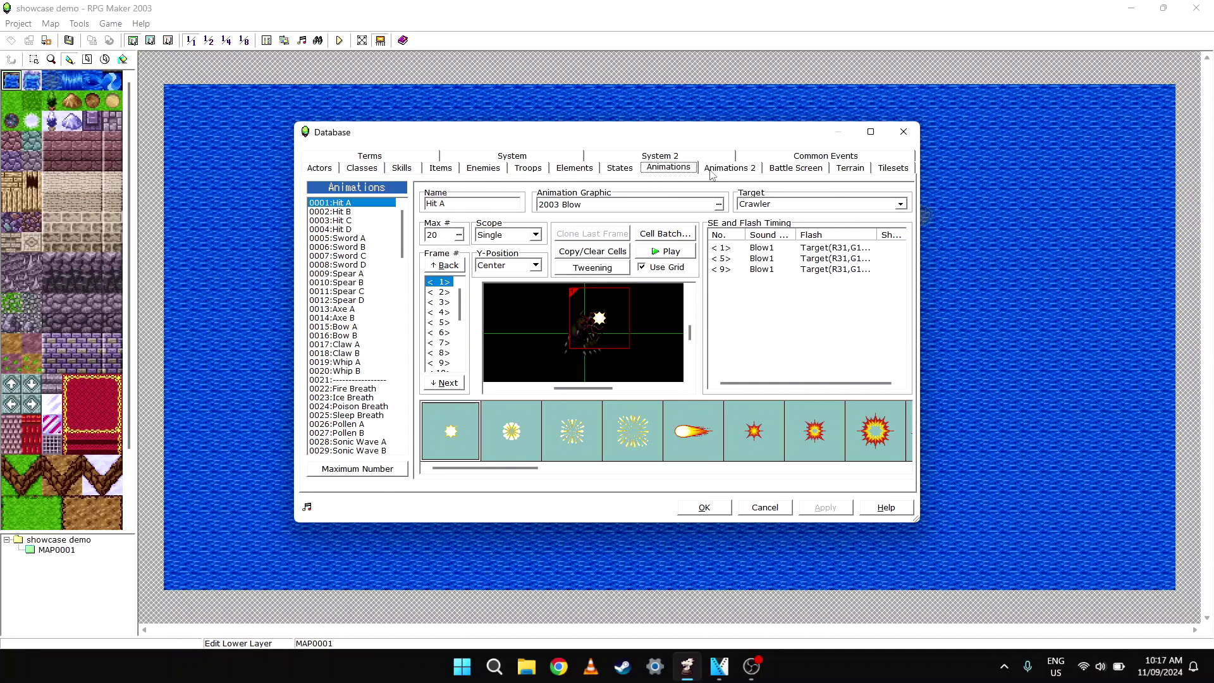
{"action": "left_click", "coordinate": [711, 170]}
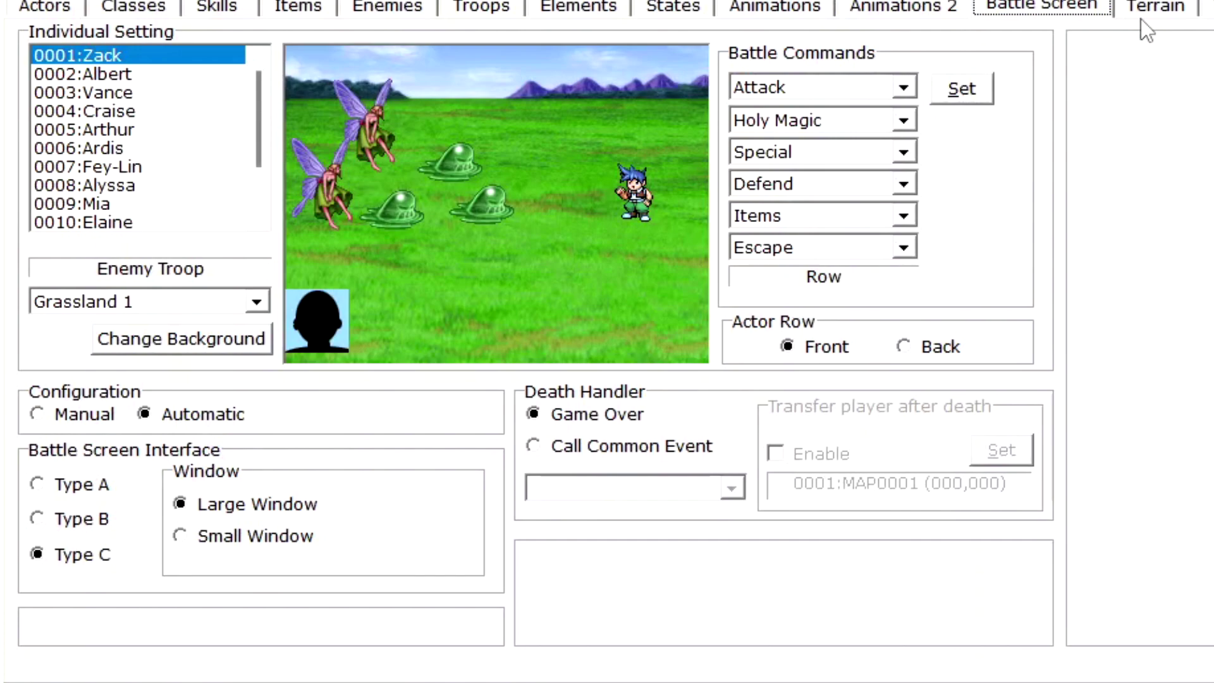
{"action": "left_click", "coordinate": [1143, 10]}
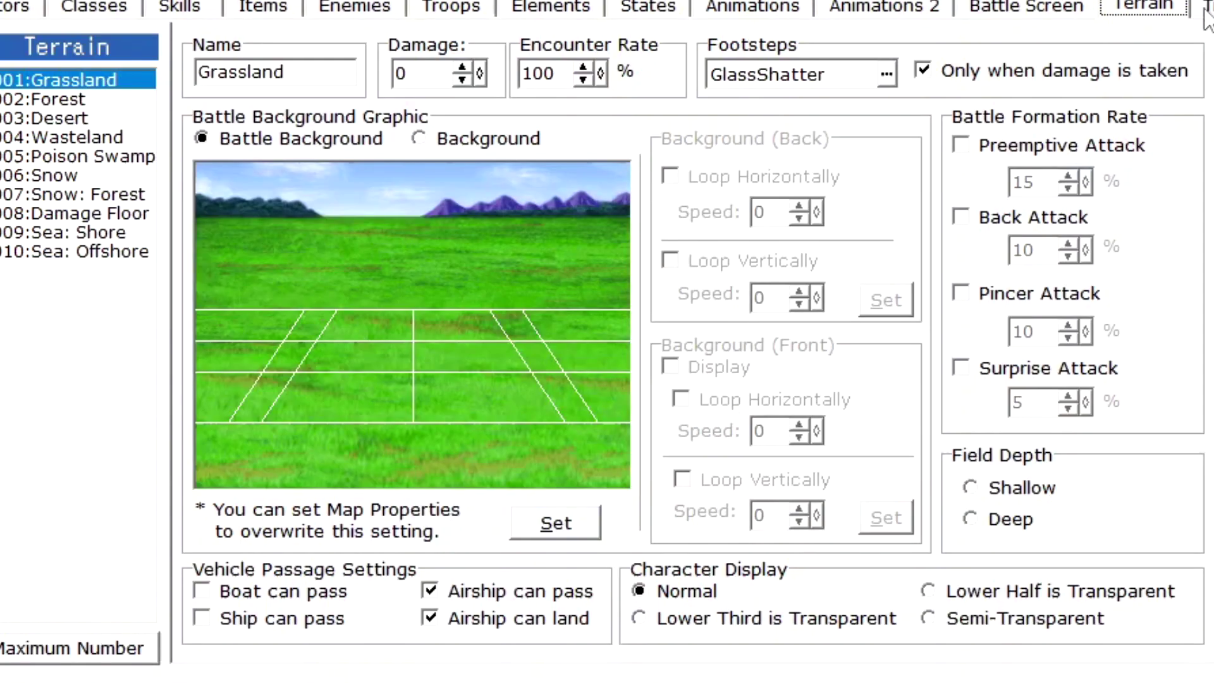
{"action": "left_click", "coordinate": [1208, 9]}
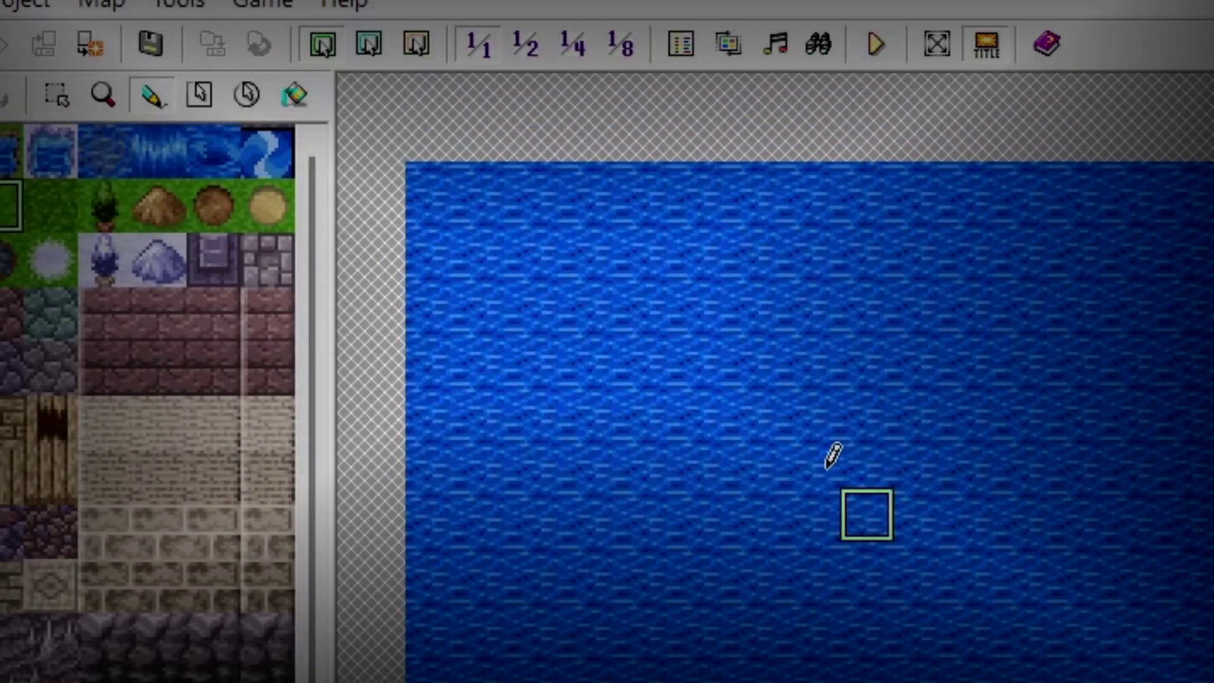
- Paint a grass patch on the lower-right water and stamp a cactus on it from the Upper Layer
{"action": "mouse_move", "coordinate": [833, 455]}
{"action": "left_mouse_down"}
{"action": "mouse_move", "coordinate": [796, 486]}
{"action": "mouse_move", "coordinate": [913, 533]}
{"action": "mouse_move", "coordinate": [886, 466]}
{"action": "mouse_move", "coordinate": [831, 486]}
{"action": "mouse_move", "coordinate": [869, 512]}
{"action": "left_mouse_up"}
{"action": "left_click", "coordinate": [369, 44]}
{"action": "left_click", "coordinate": [50, 204]}
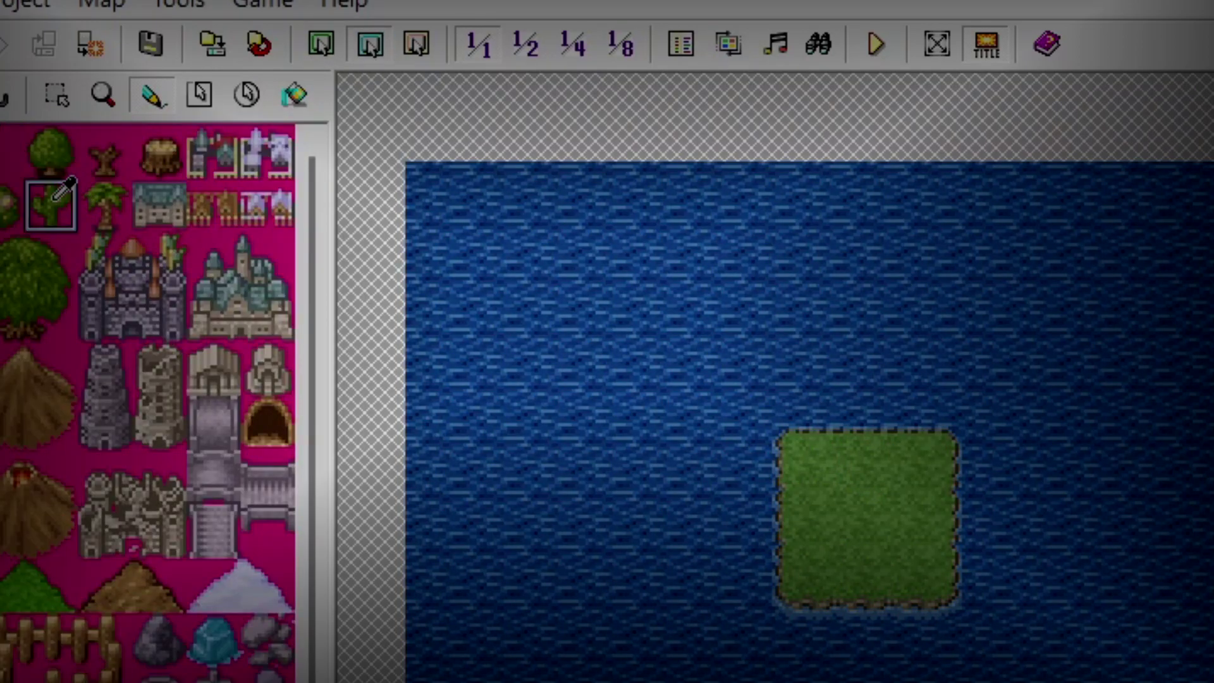
{"action": "left_click", "coordinate": [870, 511]}
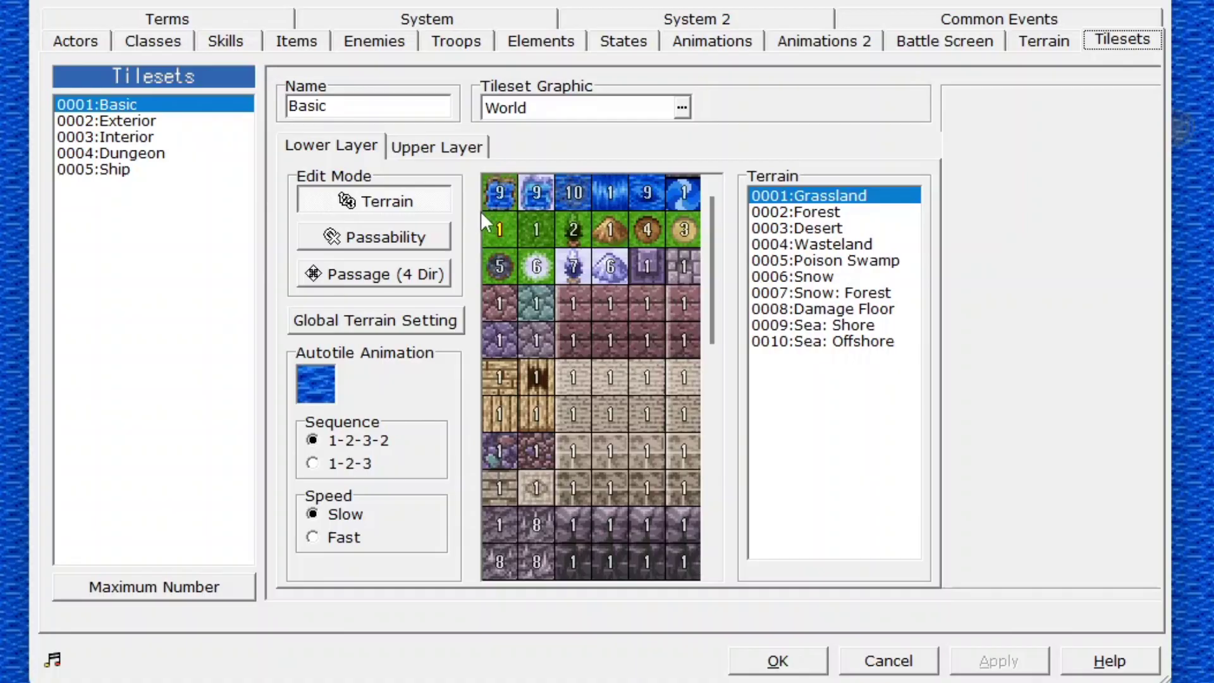
- Set the Basic tileset's grass-dirt tile to passable (O) and block all four directions on the third water tile
{"action": "left_click", "coordinate": [442, 239]}
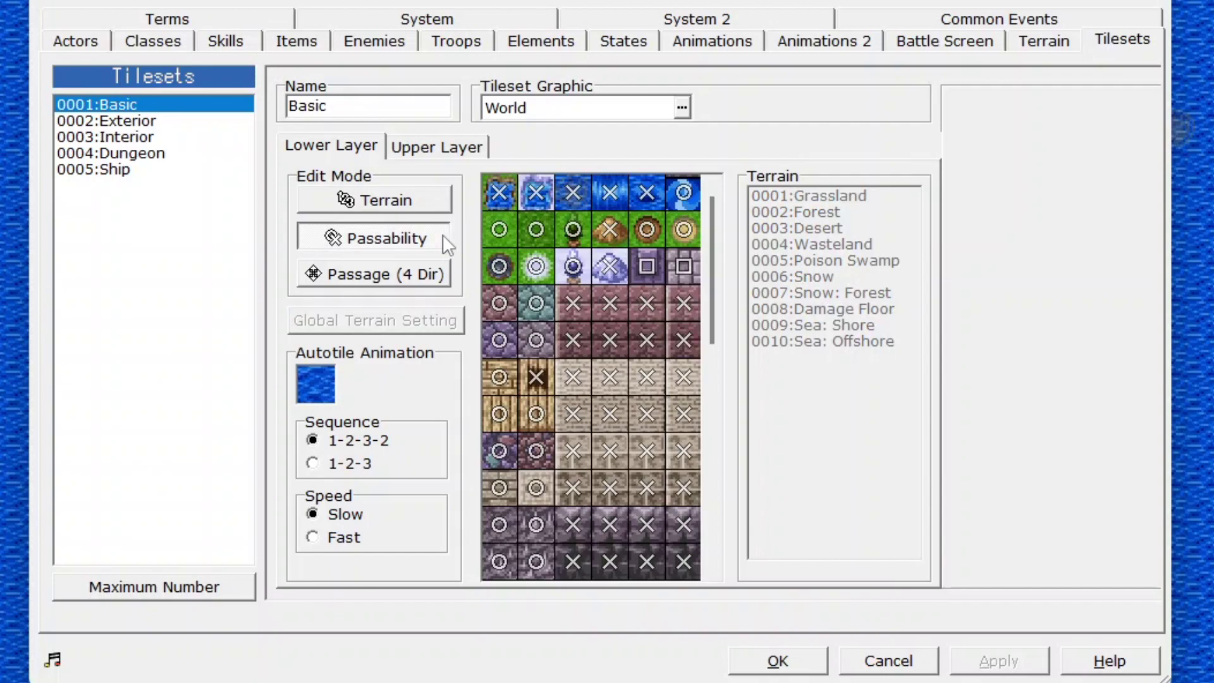
{"action": "left_click", "coordinate": [614, 230]}
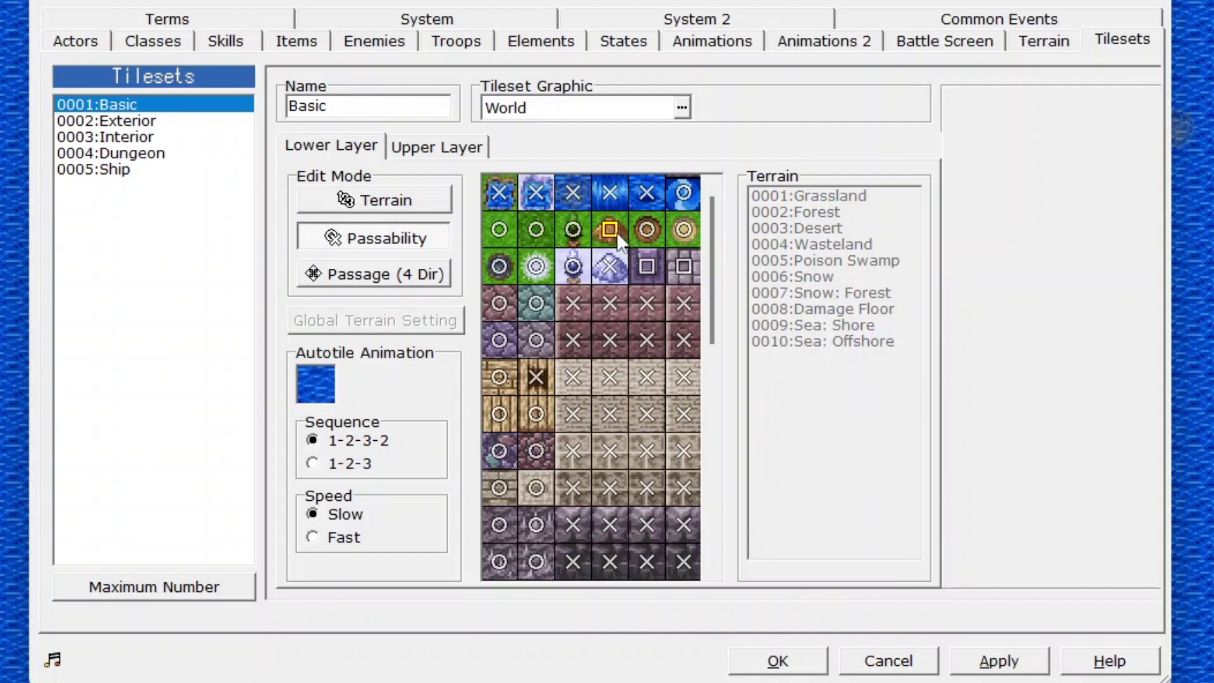
{"action": "left_click", "coordinate": [427, 286]}
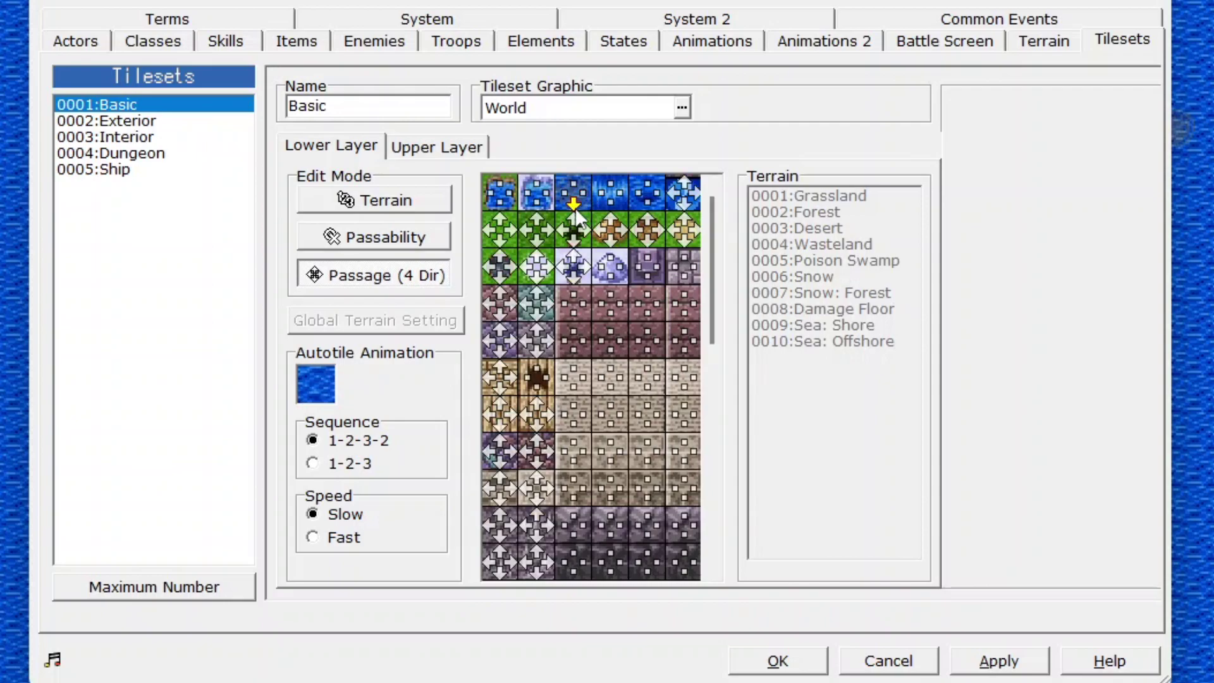
{"action": "left_click", "coordinate": [574, 187]}
{"action": "left_click", "coordinate": [582, 189]}
{"action": "left_click", "coordinate": [566, 188]}
{"action": "left_click", "coordinate": [571, 202]}
{"action": "left_click", "coordinate": [571, 202]}
{"action": "left_click", "coordinate": [569, 184]}
{"action": "left_click", "coordinate": [565, 192]}
{"action": "left_click", "coordinate": [581, 193]}
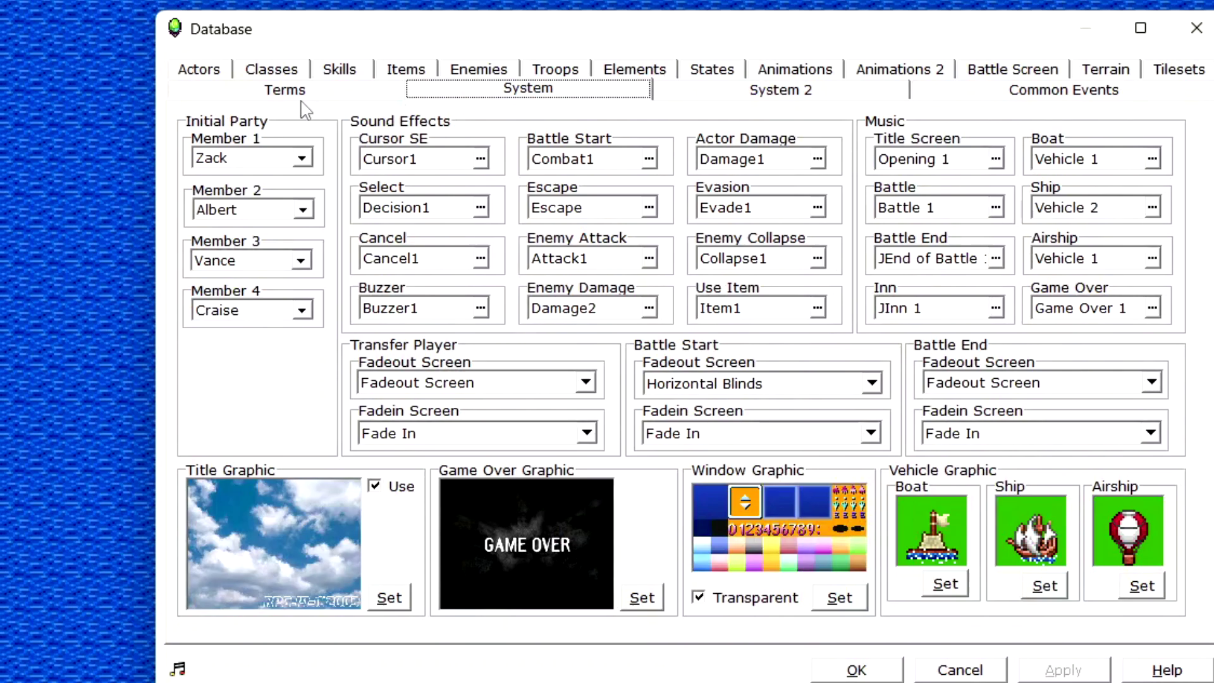
- Switch the Database to the System 2 settings page
{"action": "left_click", "coordinate": [746, 90]}
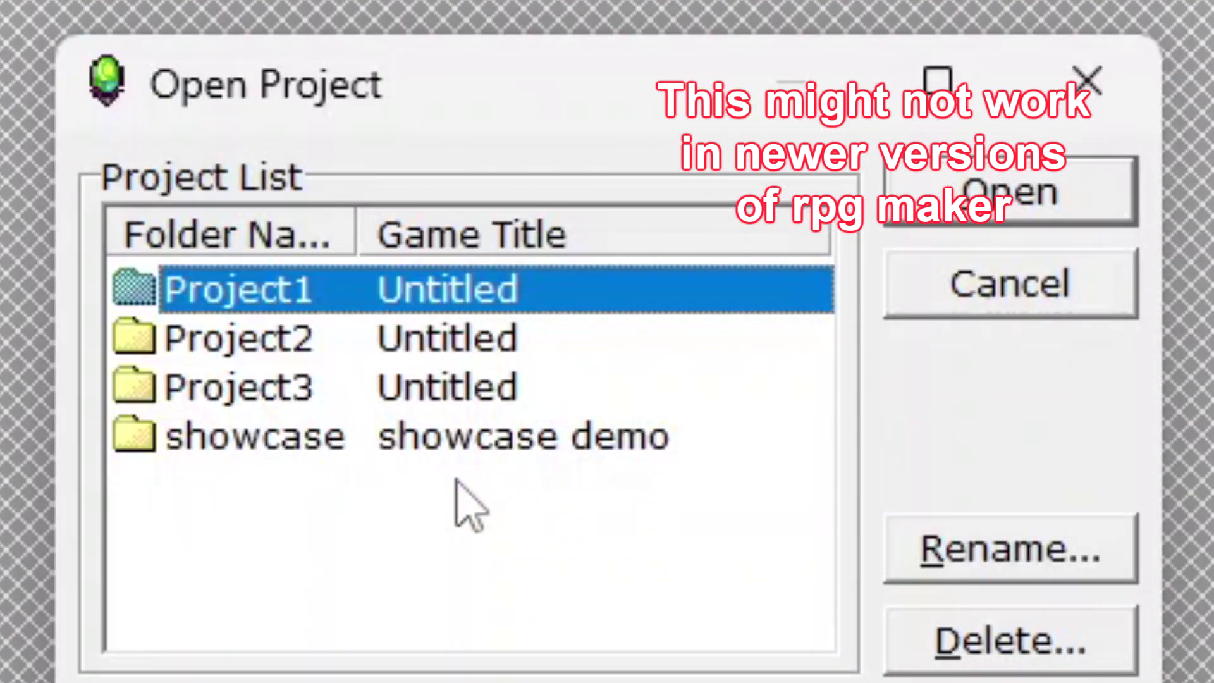
- Browse past Project3 and the showcase project, then open the chosen project to its MAP0002 town
{"action": "left_click", "coordinate": [437, 399]}
{"action": "left_click", "coordinate": [436, 440]}
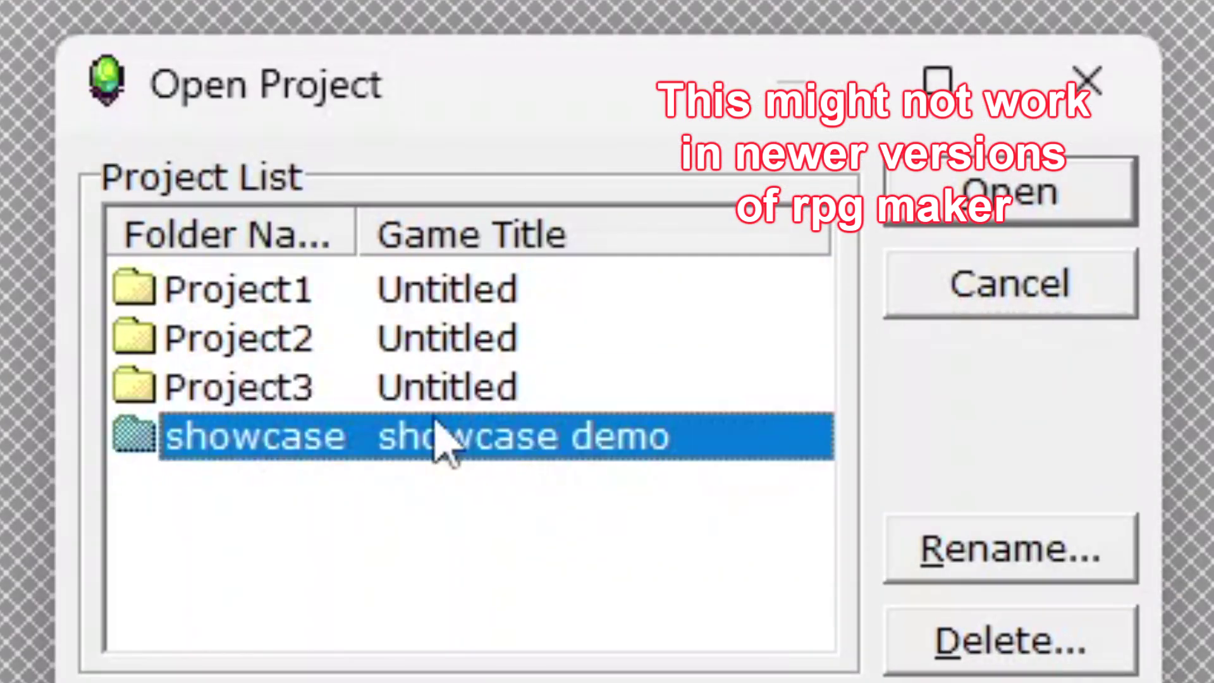
{"action": "double_click", "coordinate": [414, 342]}
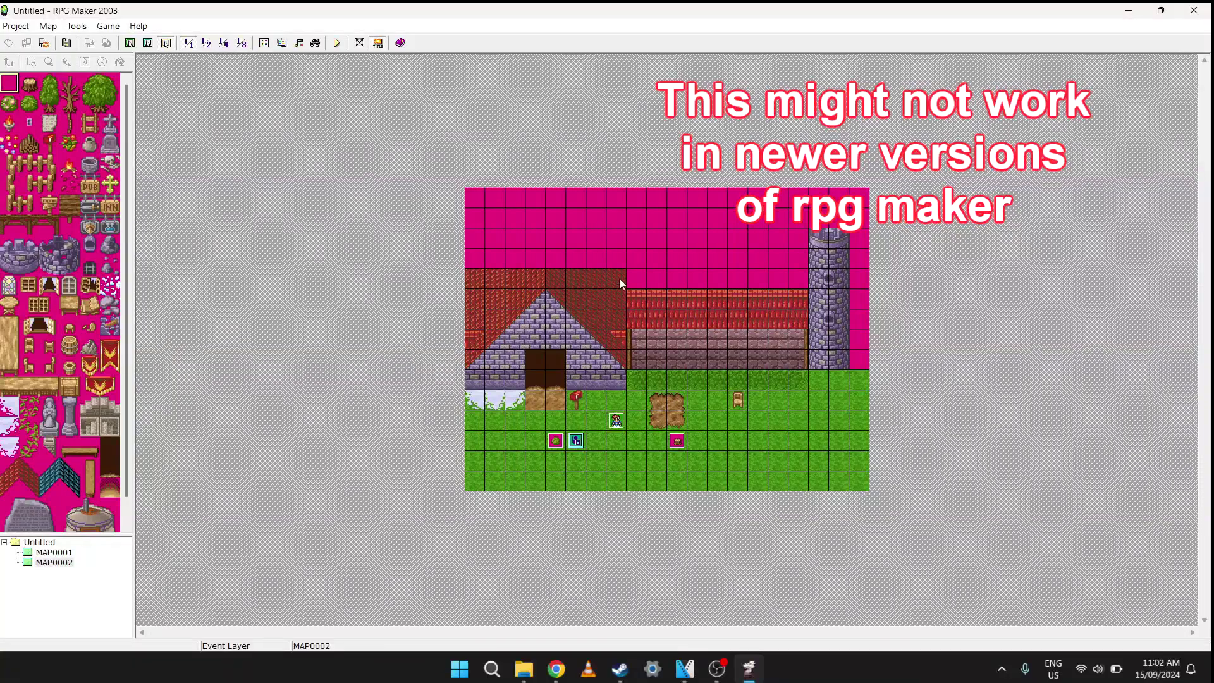